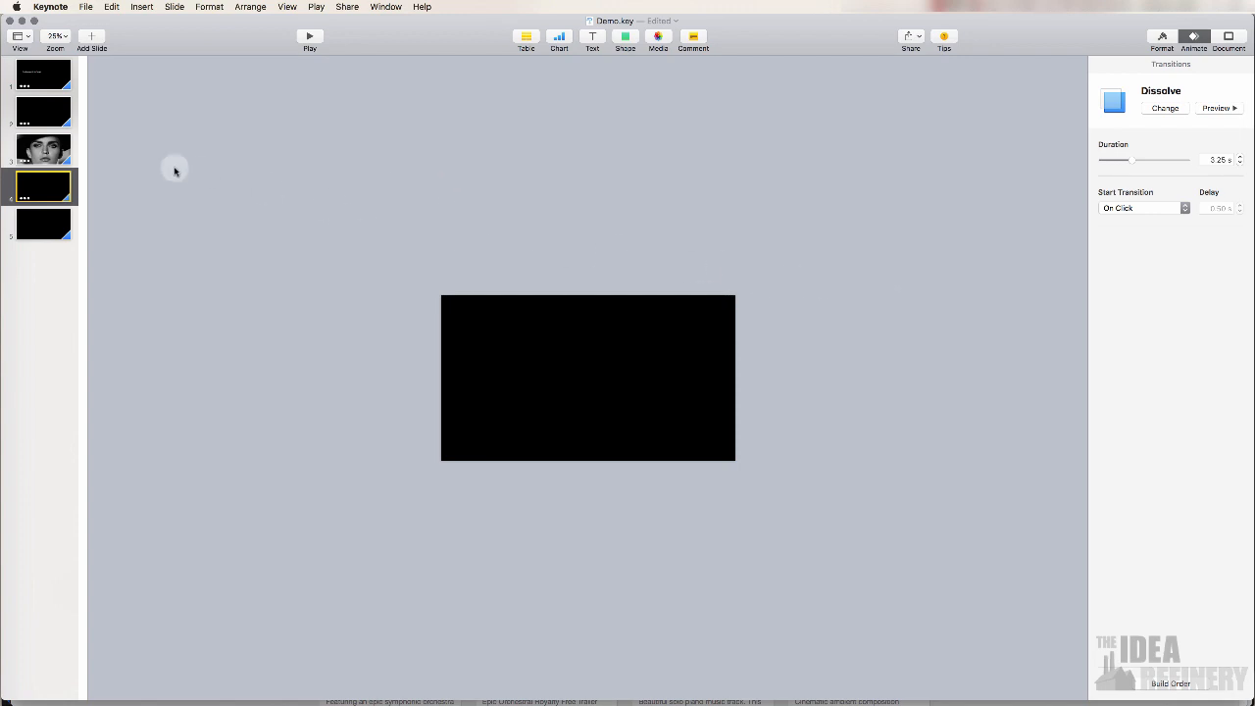
# Insert the photo celebrities-…bc__880.jpg from the high res bw photos folder onto slide 5.
pyautogui.click(43, 225)
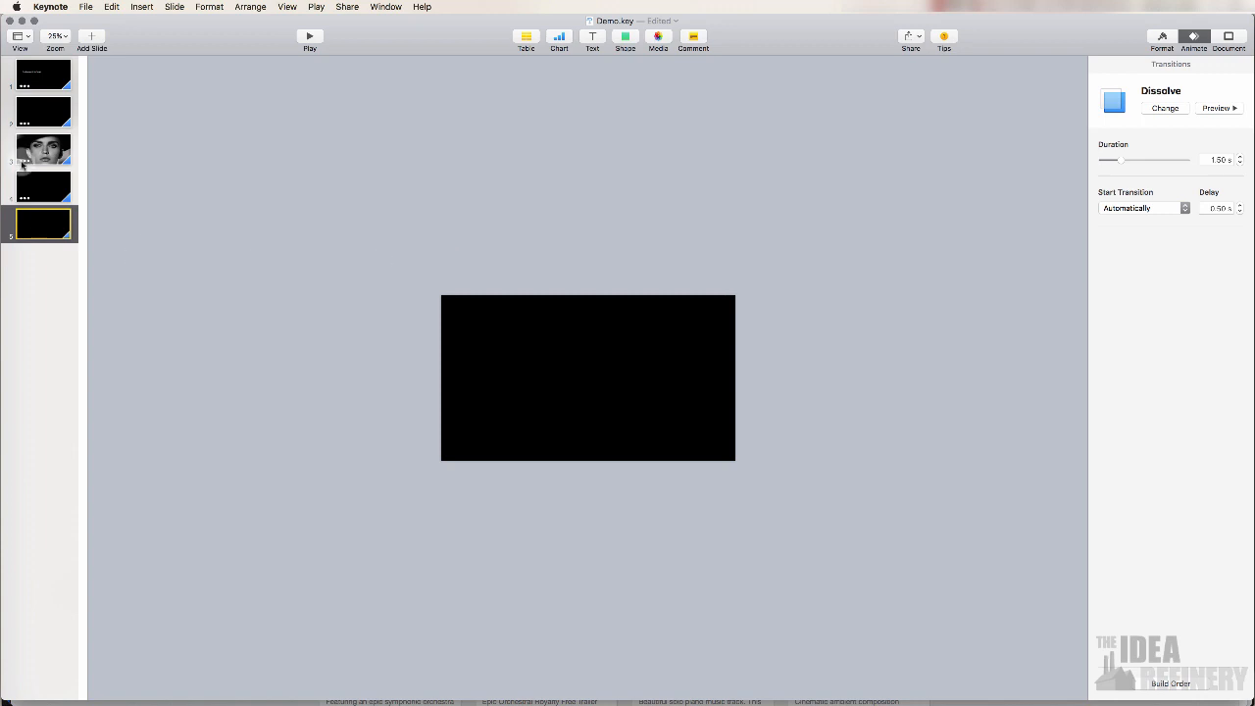
pyautogui.click(635, 341)
pyautogui.moveTo(827, 249); pyautogui.dragTo(357, 520)
pyautogui.click(149, 7)
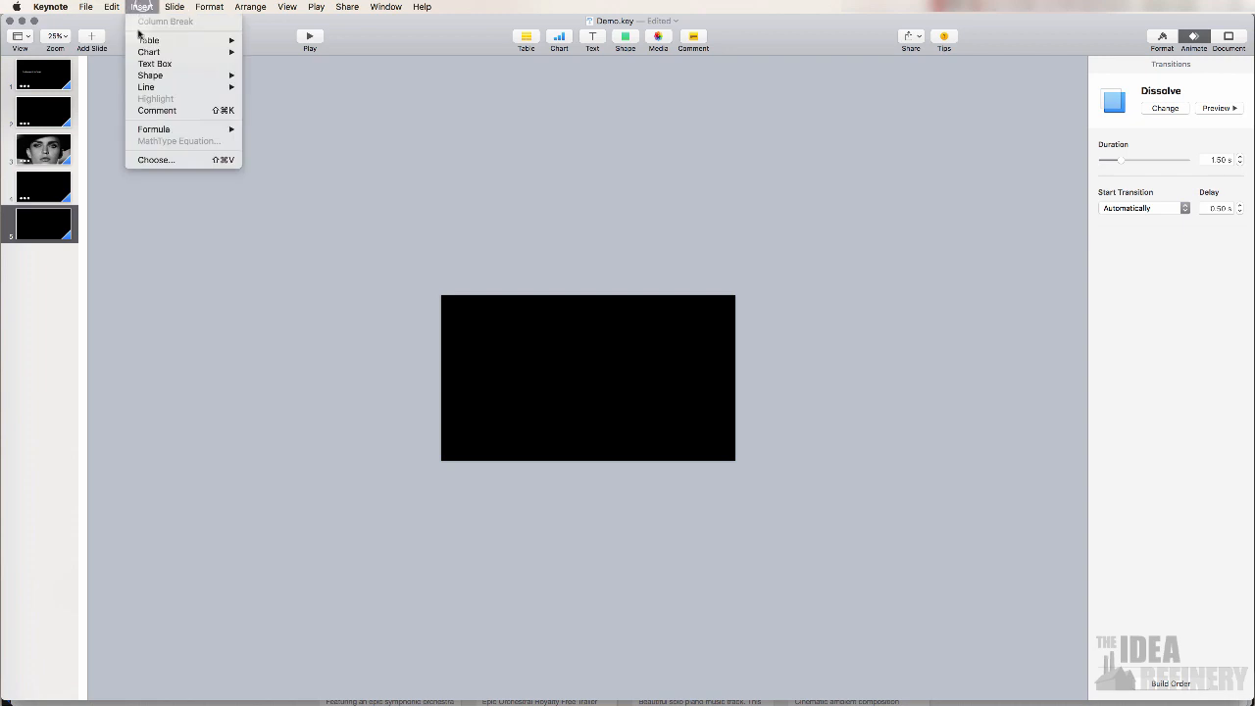
pyautogui.click(168, 163)
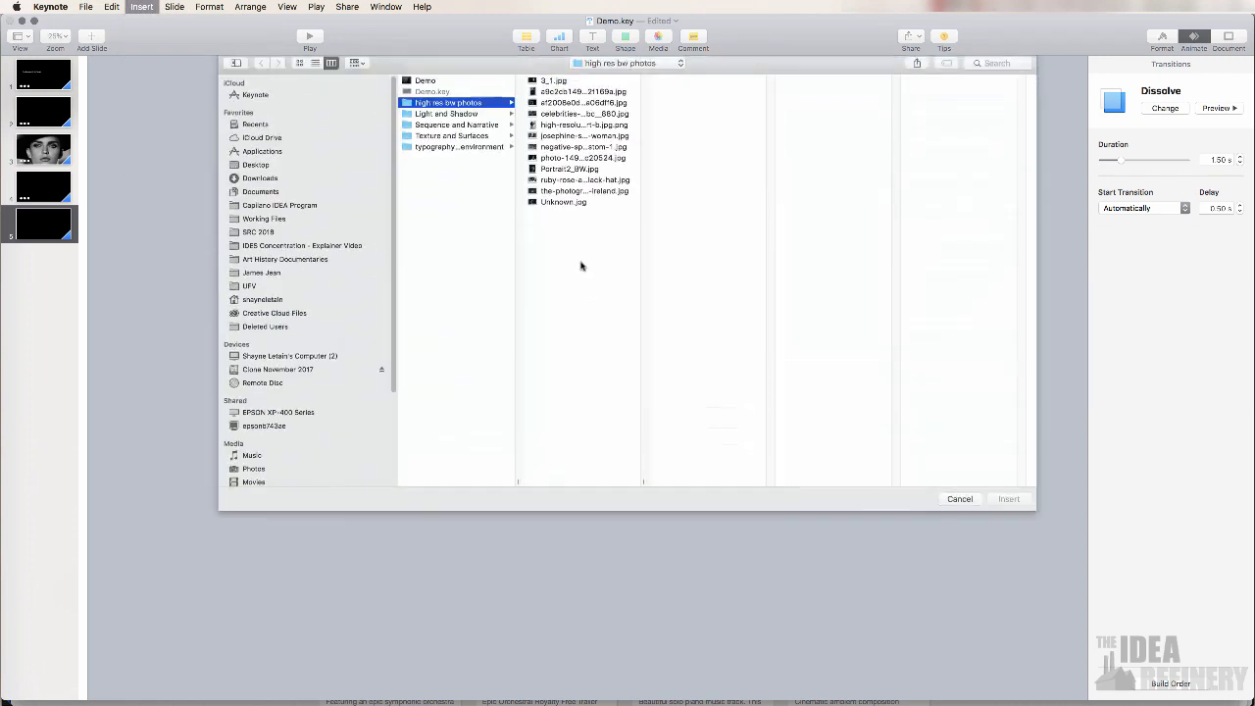
pyautogui.click(576, 117)
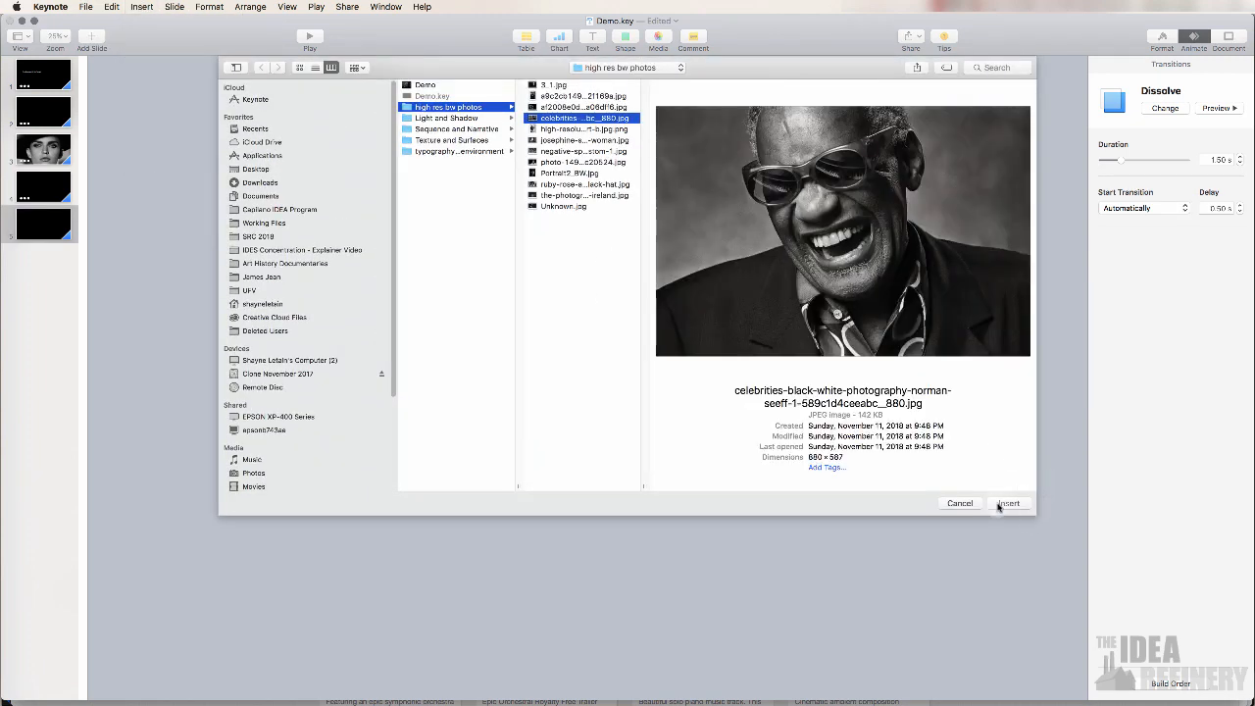
pyautogui.click(1009, 503)
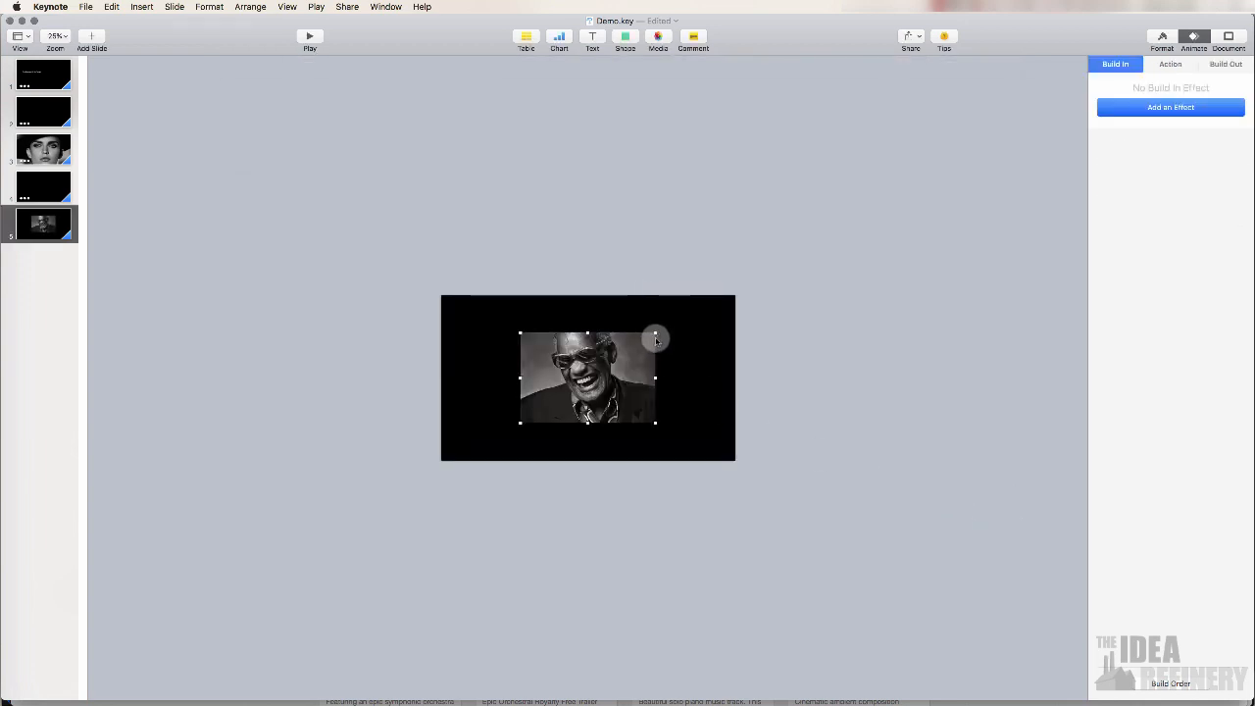
# Enlarge the photo beyond the slide edges and shift it up and left so its lower-right part covers the slide.
pyautogui.moveTo(655, 335); pyautogui.dragTo(436, 476)
pyautogui.moveTo(732, 282); pyautogui.dragTo(832, 564)
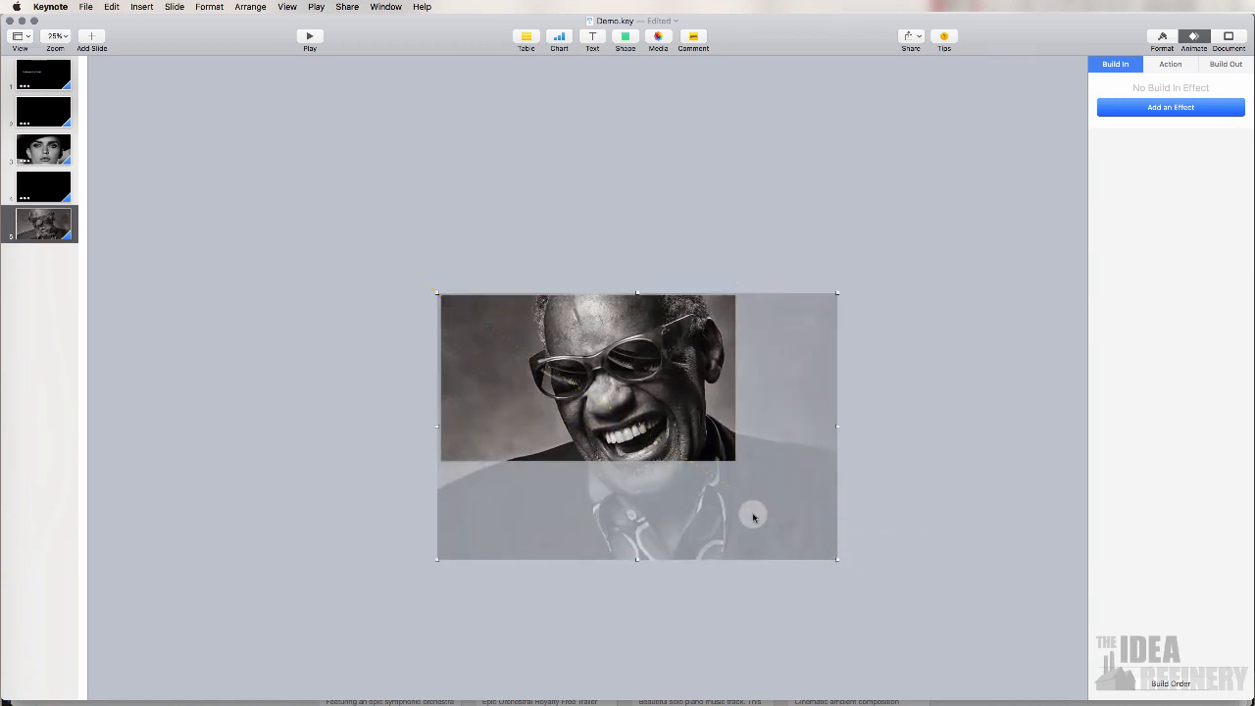
pyautogui.moveTo(778, 533)
pyautogui.mouseDown()
pyautogui.moveTo(672, 465)
pyautogui.moveTo(700, 448)
pyautogui.moveTo(683, 450)
pyautogui.moveTo(667, 478)
pyautogui.moveTo(748, 507)
pyautogui.moveTo(779, 533)
pyautogui.mouseUp()
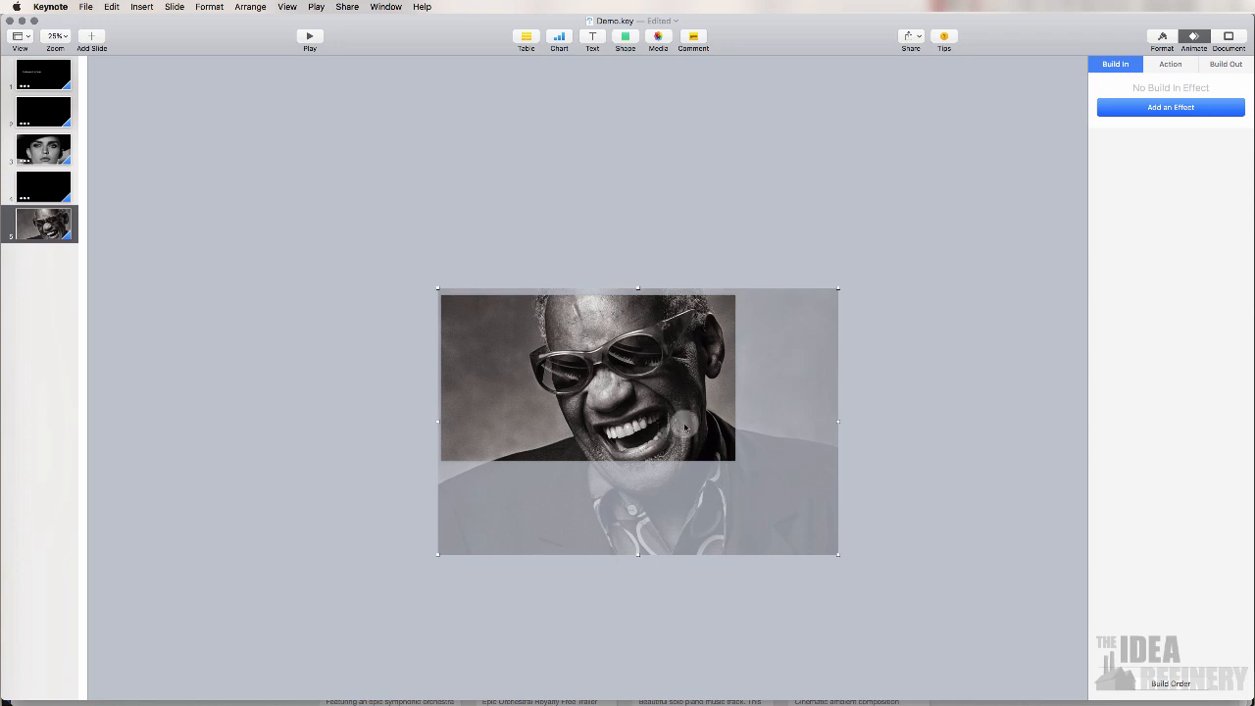
pyautogui.moveTo(778, 493); pyautogui.dragTo(683, 406)
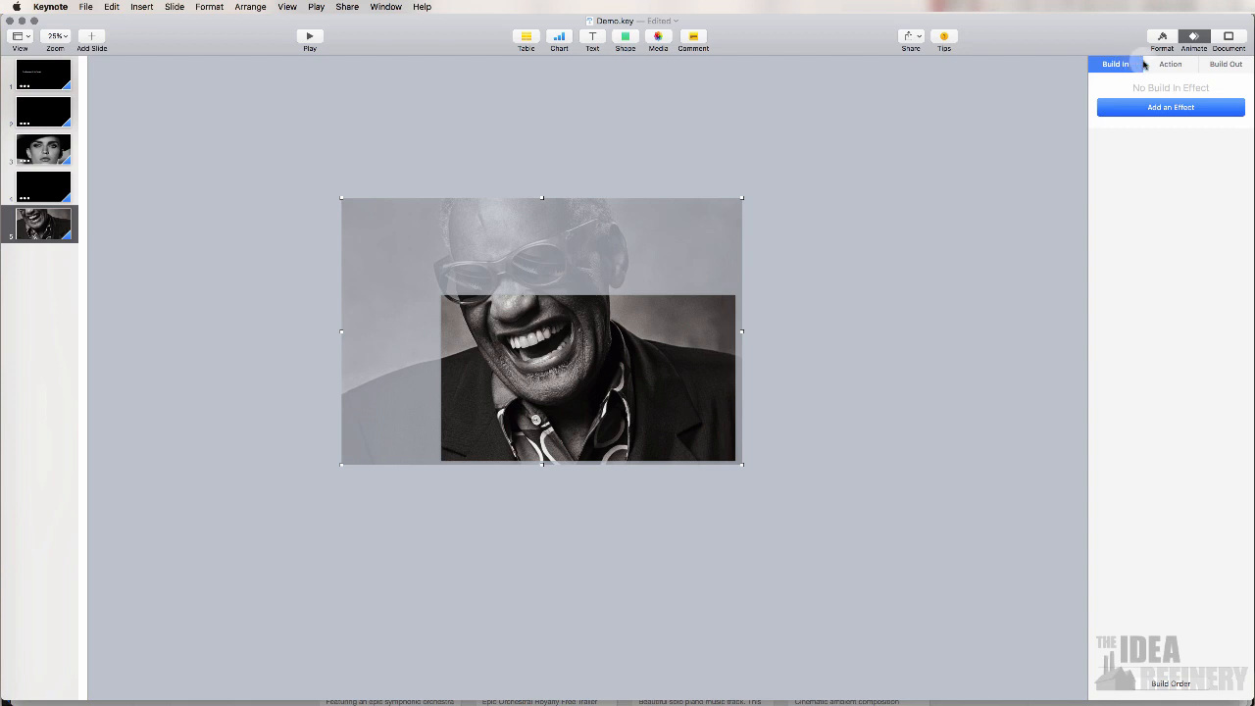
# Add a Move action effect to the enlarged photo.
pyautogui.click(1156, 109)
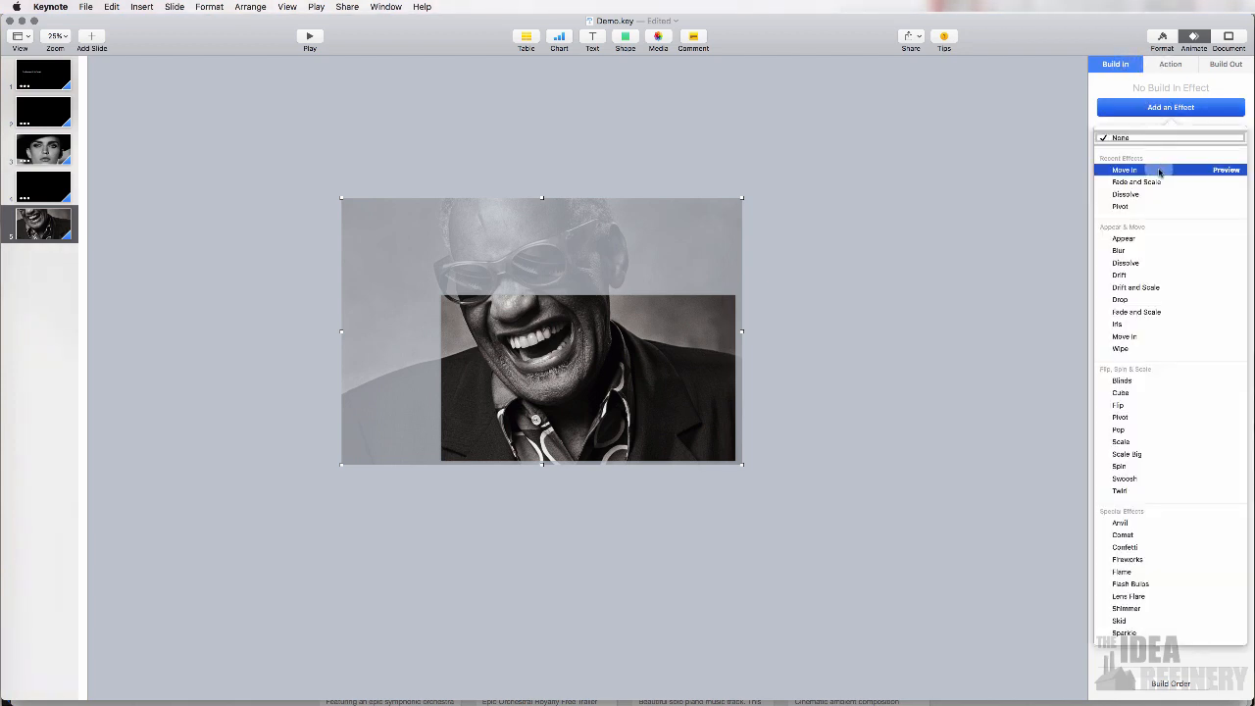
pyautogui.click(1169, 84)
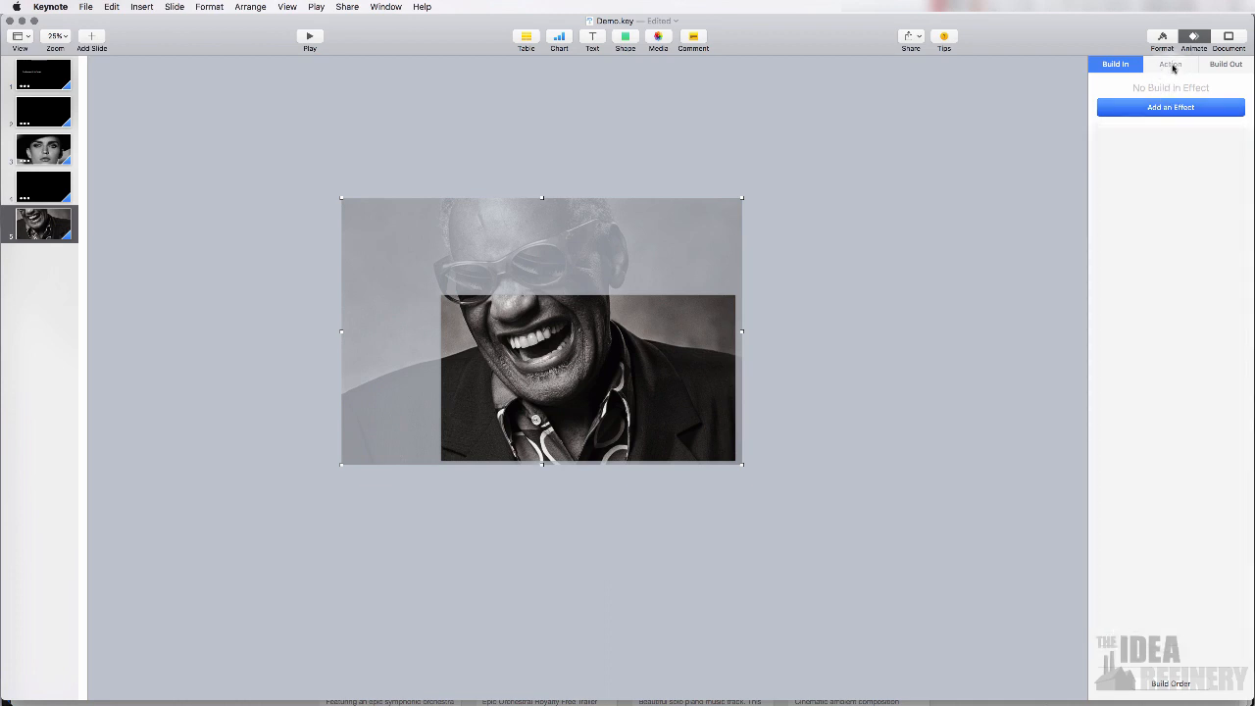
pyautogui.click(1171, 66)
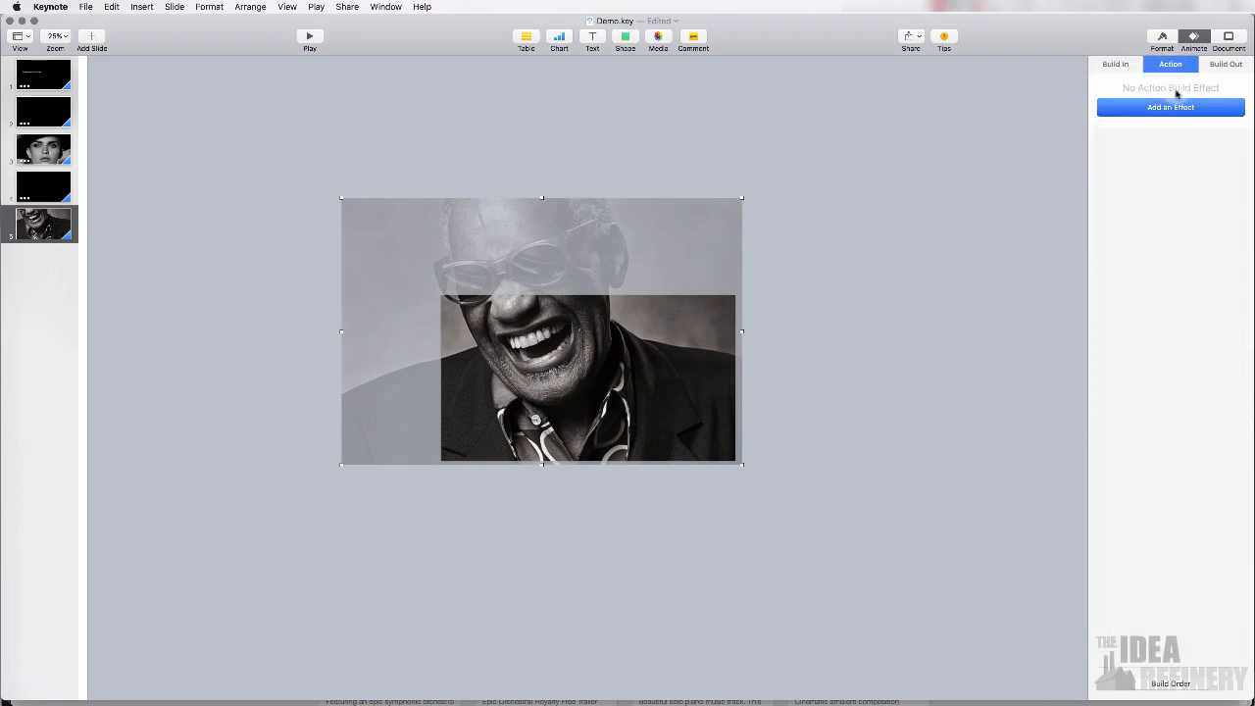
pyautogui.click(1167, 108)
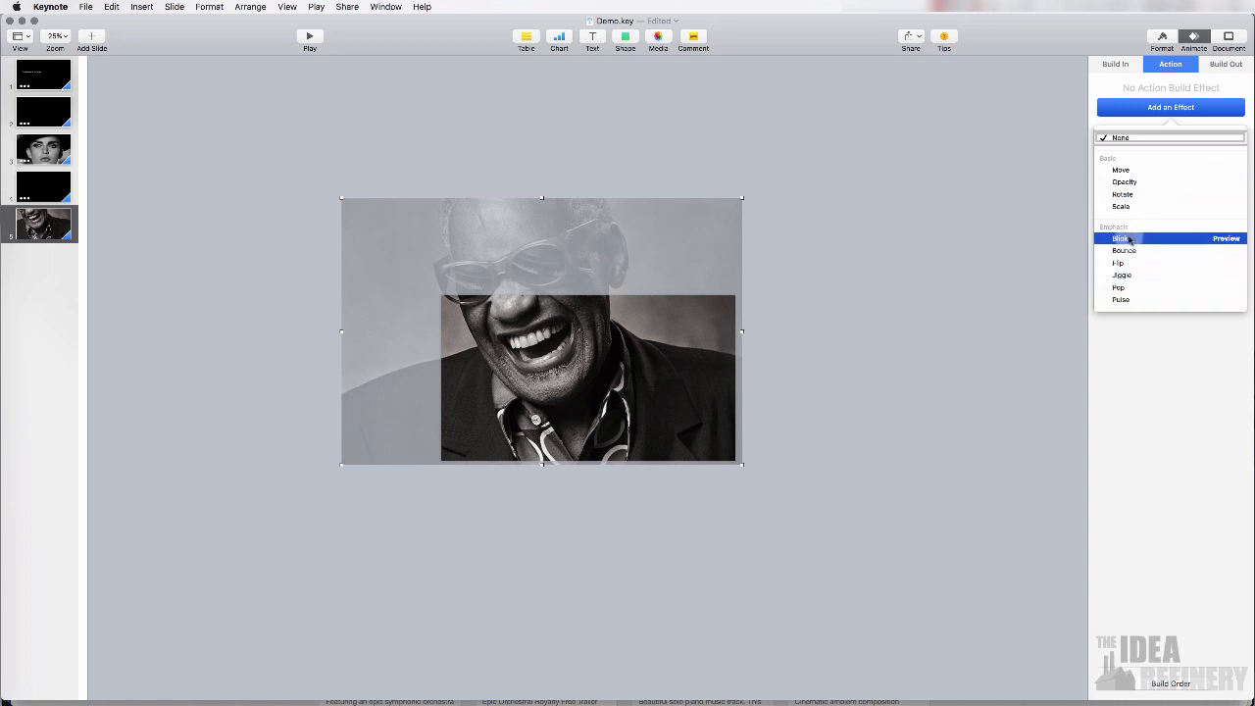
pyautogui.click(1126, 172)
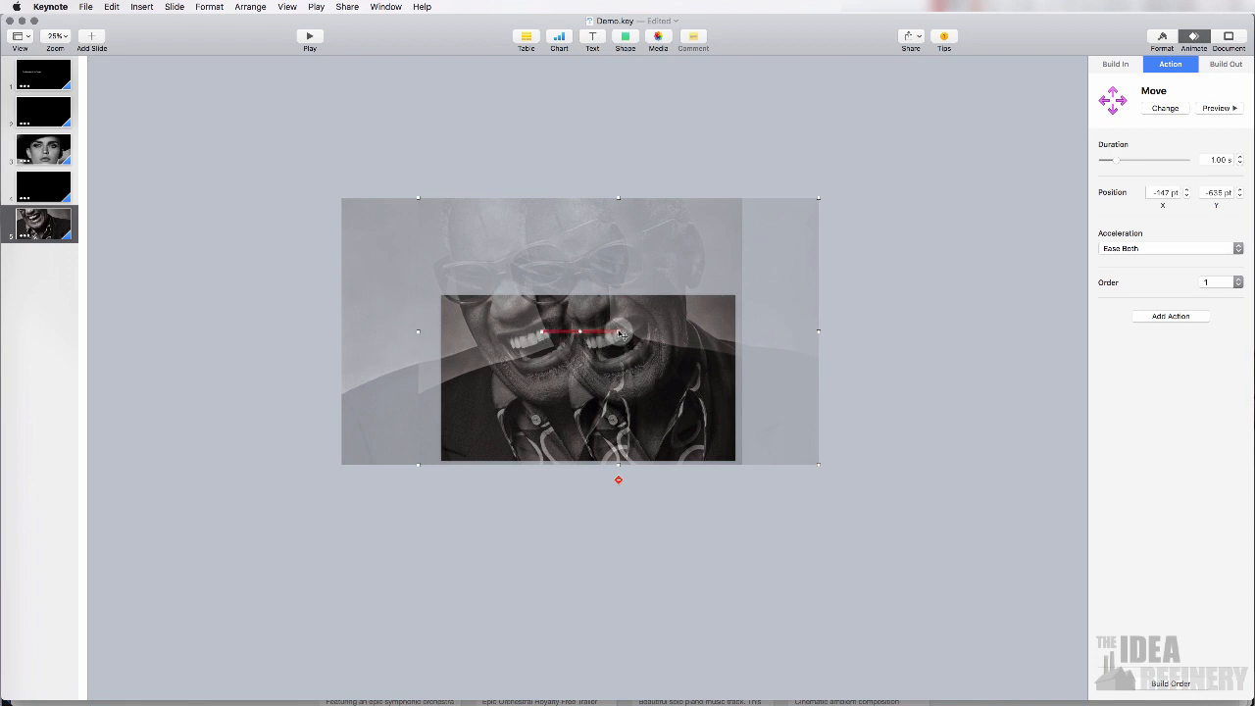
# Set the Move destination to X -17 pt, Y -45 pt with a 4-second duration, and preview the animation.
pyautogui.moveTo(621, 337); pyautogui.dragTo(641, 426)
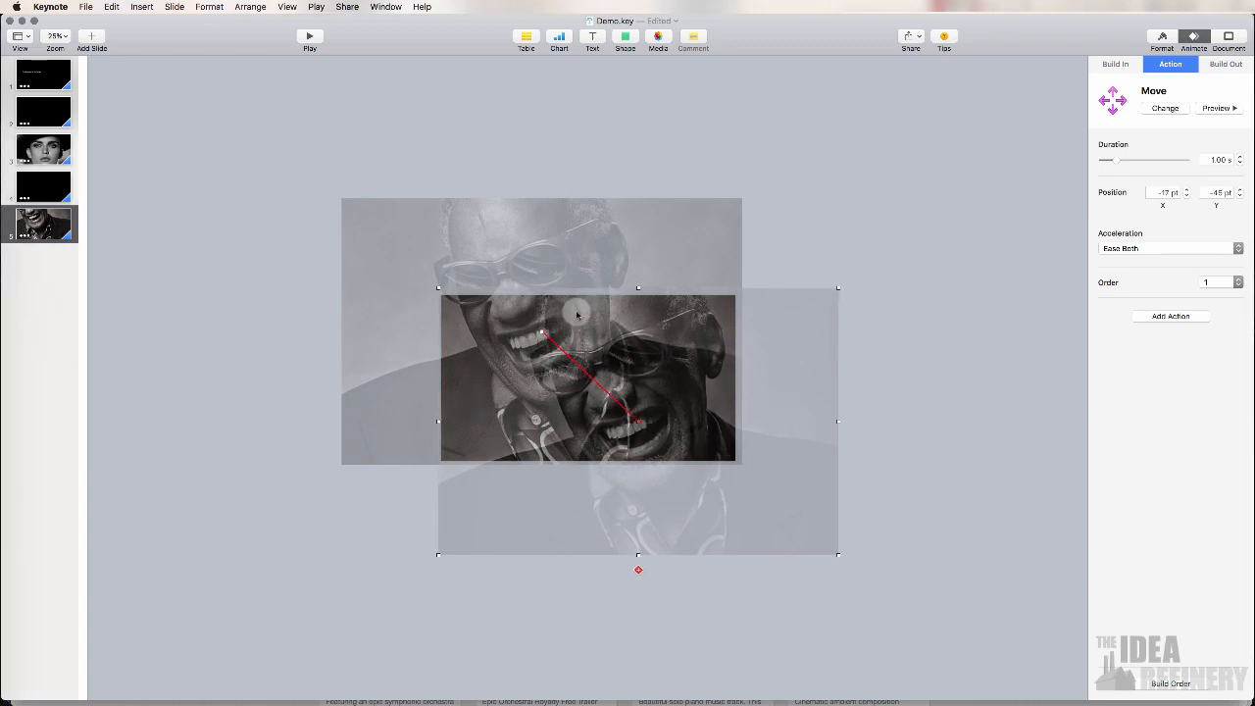
pyautogui.click(1218, 109)
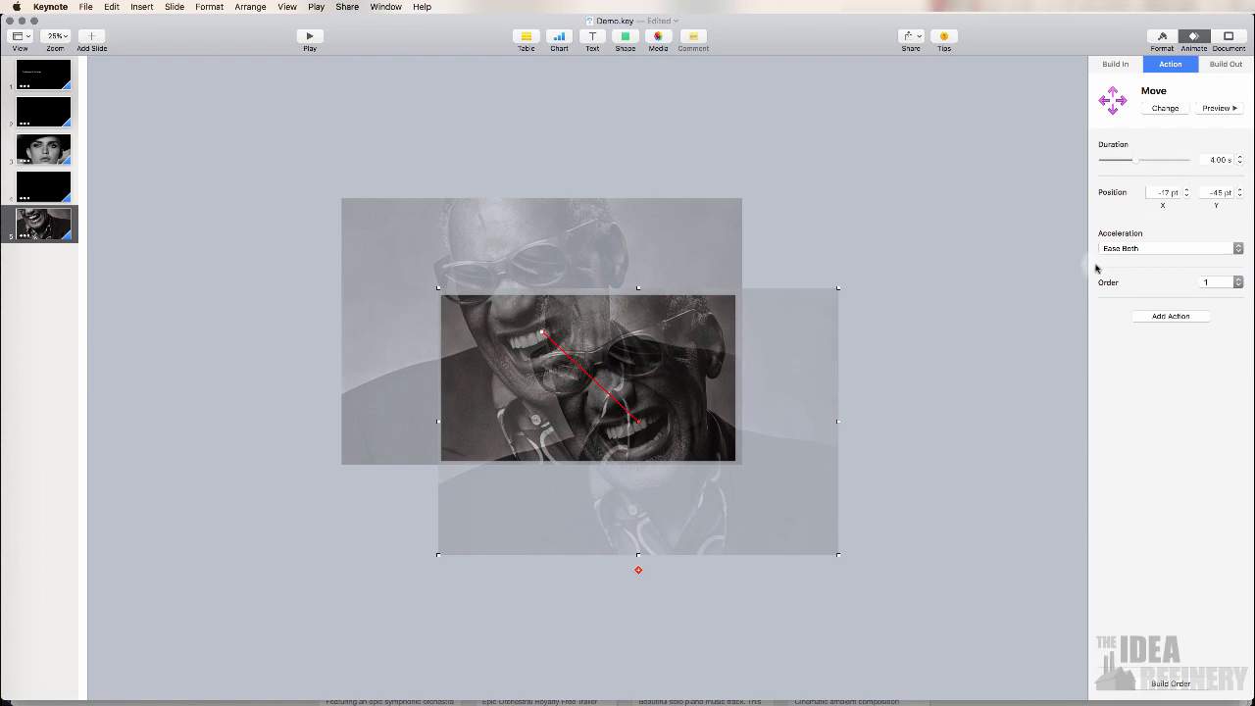
pyautogui.click(1217, 108)
# Add an Opacity action to the photo with a 2-second duration and 100% opacity.
pyautogui.click(1172, 316)
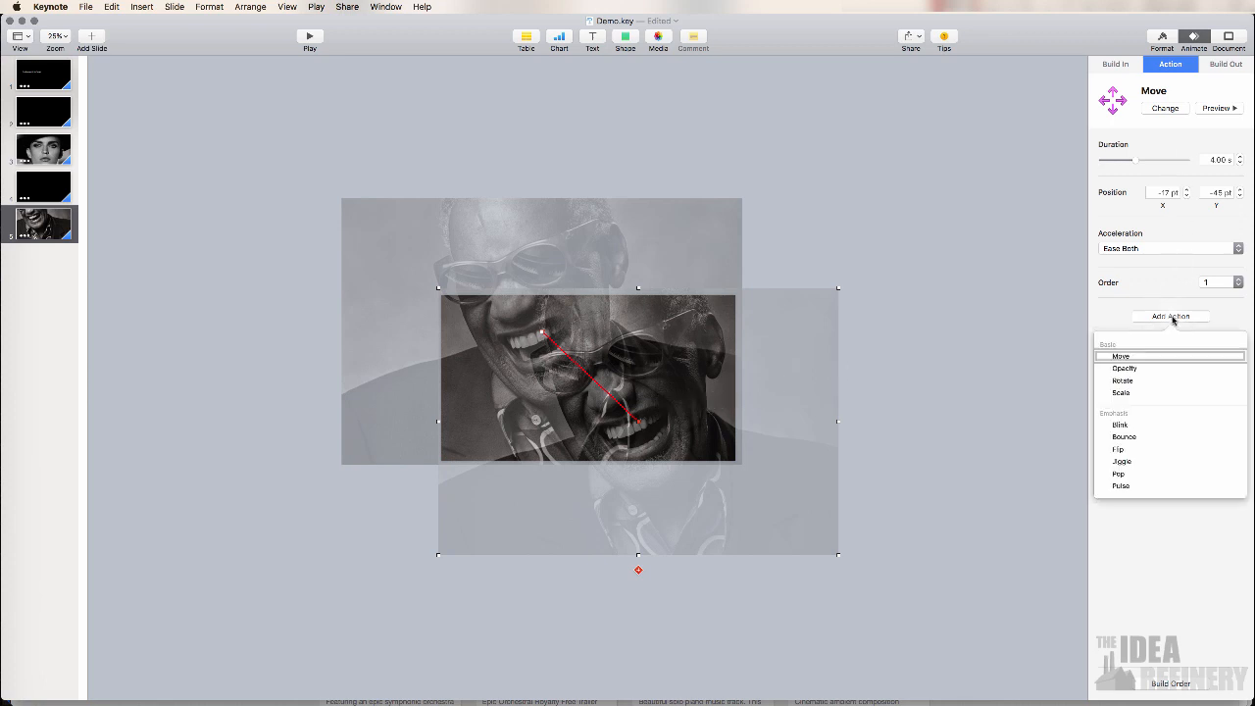
pyautogui.click(1127, 369)
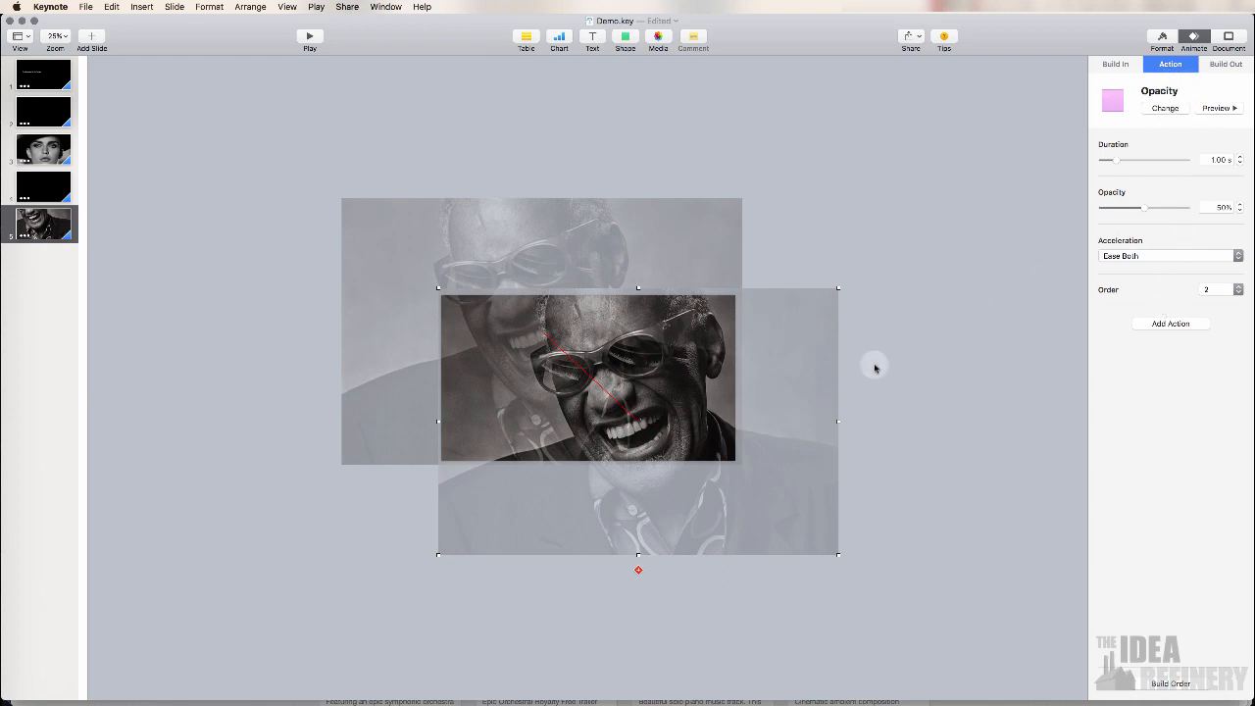
pyautogui.click(1227, 110)
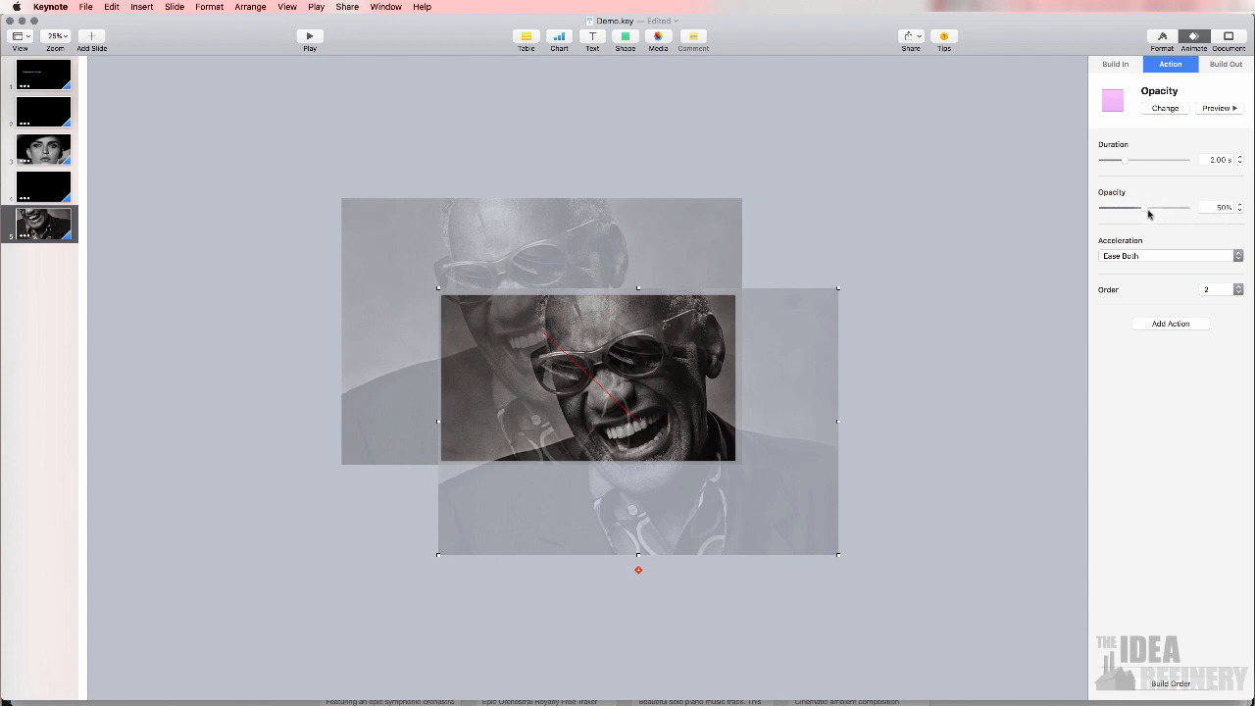
pyautogui.moveTo(1143, 210); pyautogui.dragTo(1181, 212)
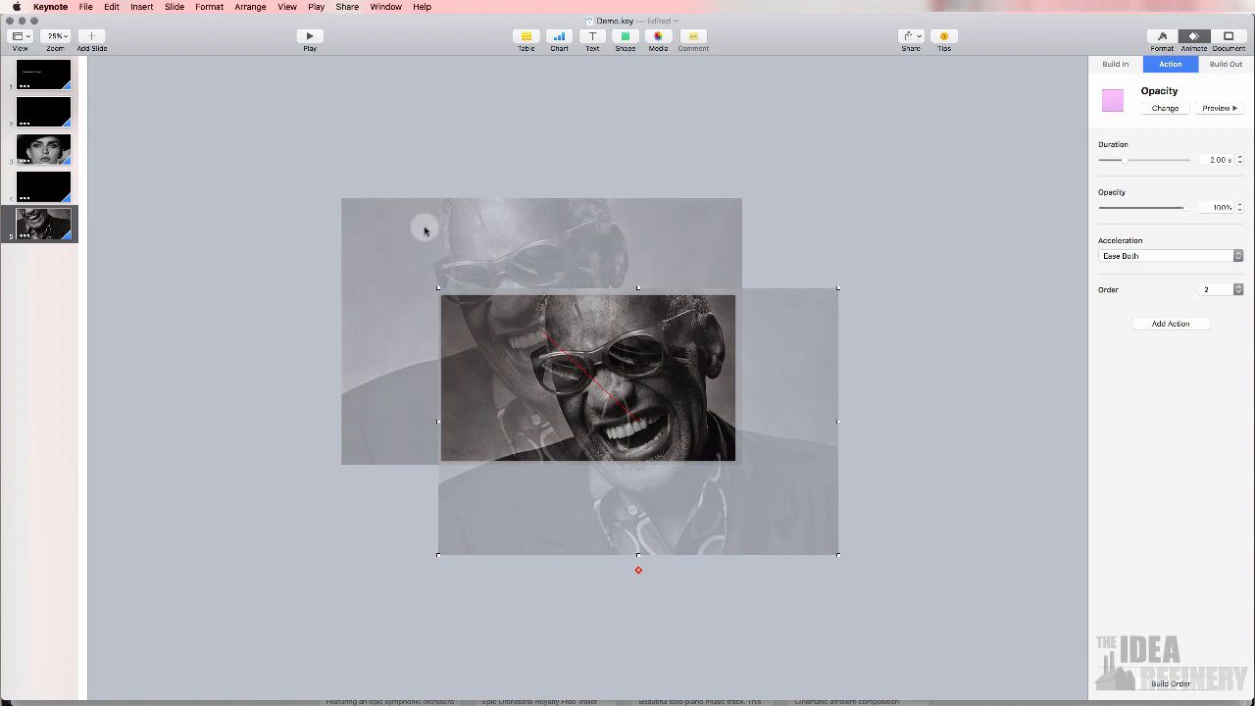
# Isolate the original photo from its action ghost and set its style opacity to 0%.
pyautogui.click(768, 164)
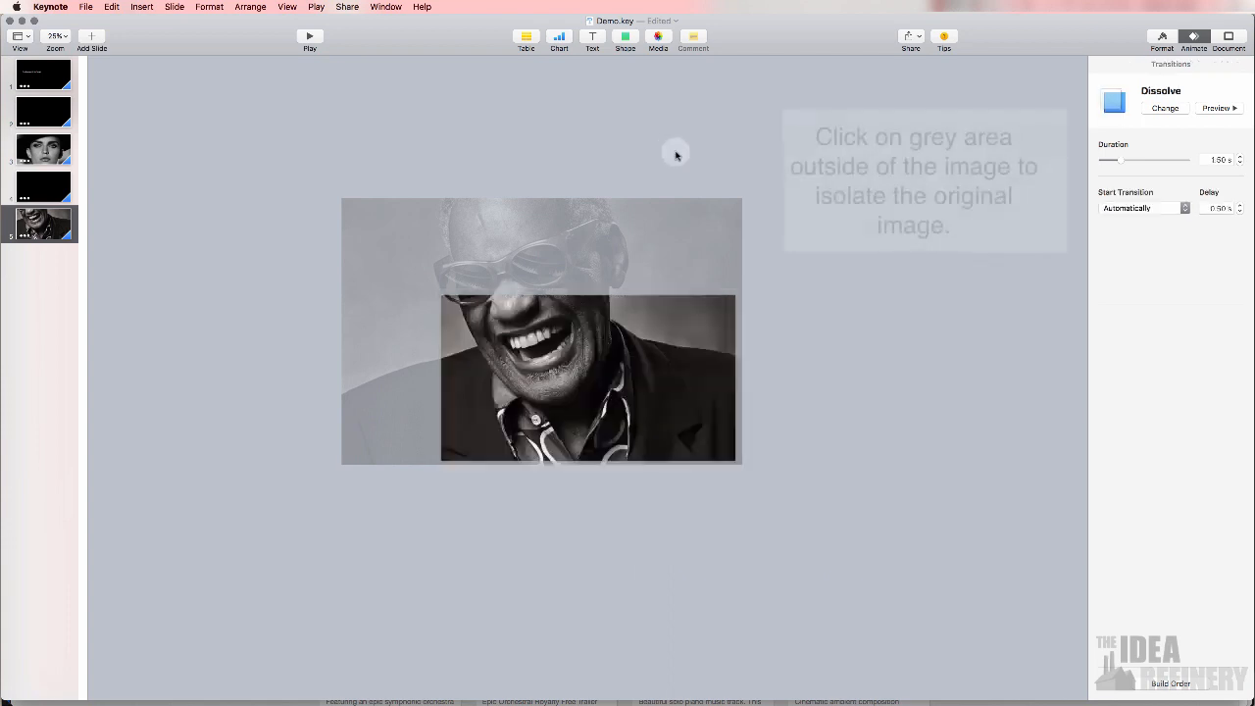
pyautogui.click(508, 245)
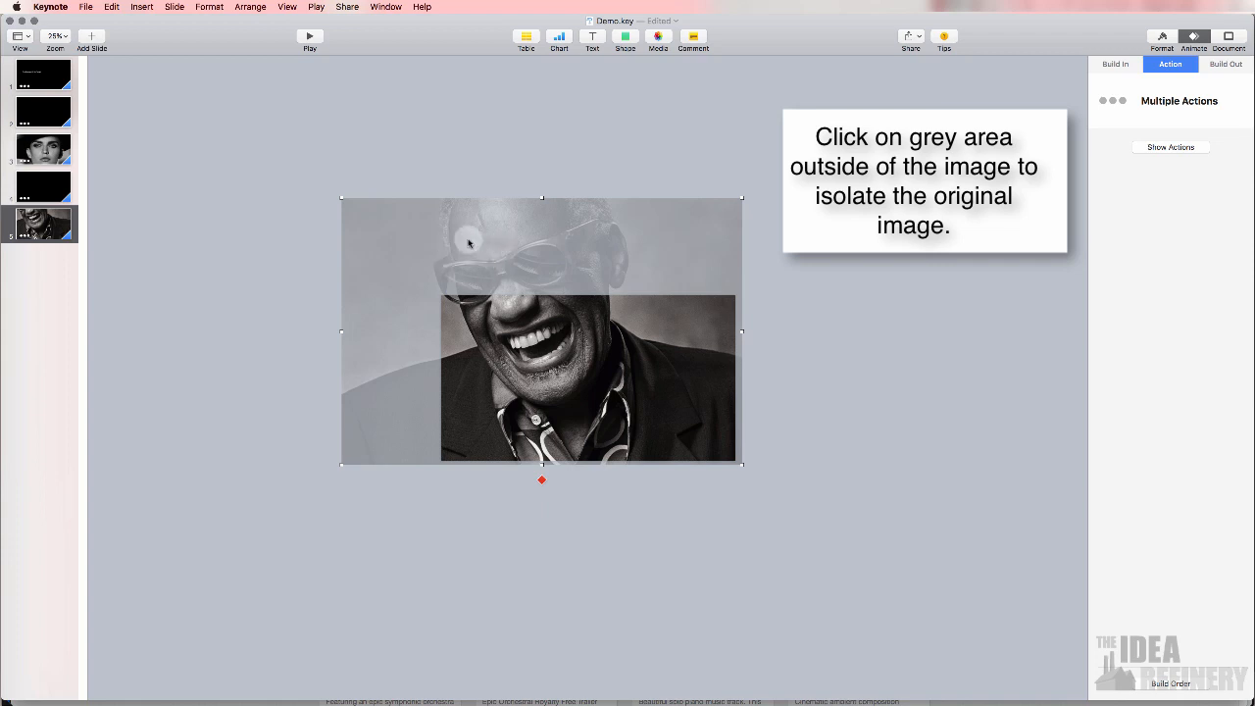
pyautogui.click(543, 483)
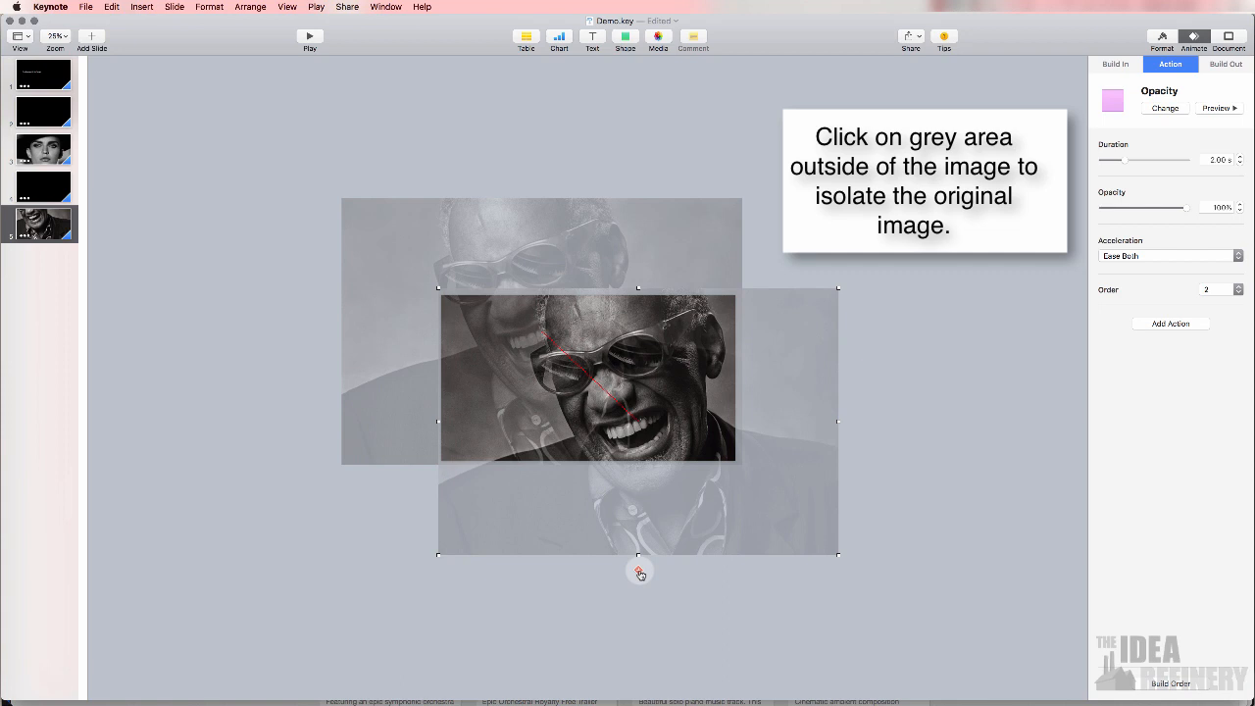
pyautogui.click(807, 172)
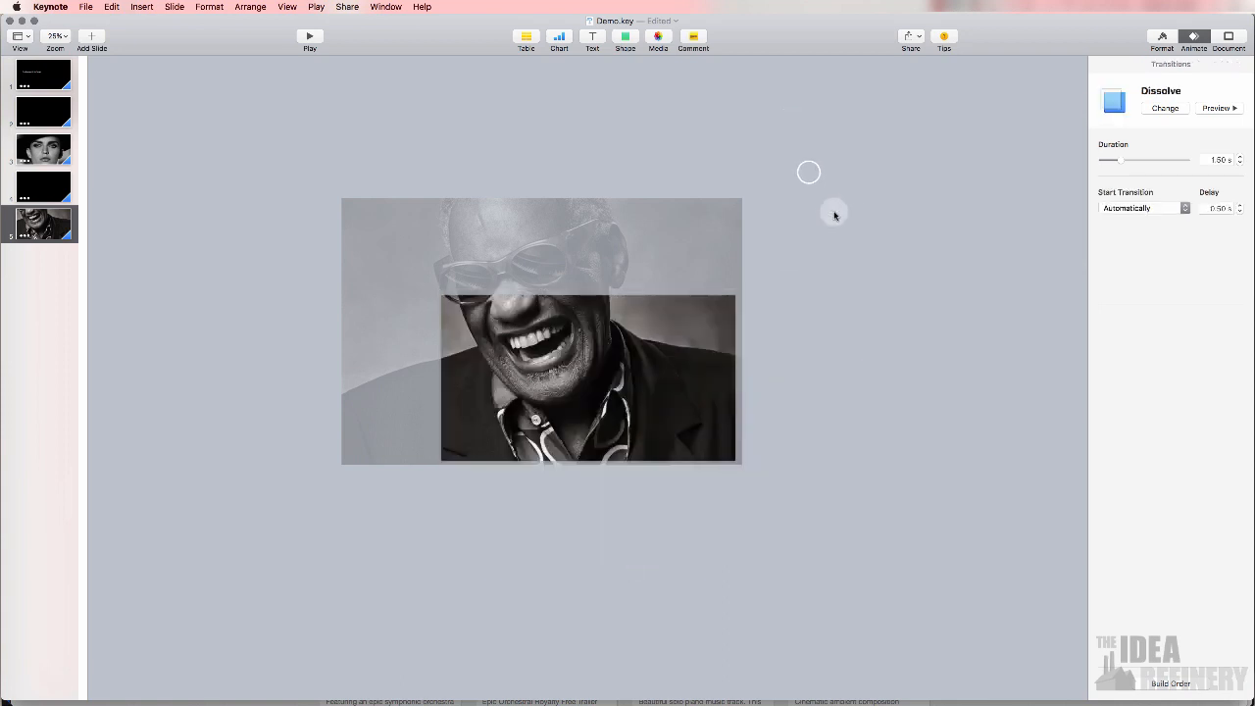
pyautogui.click(478, 241)
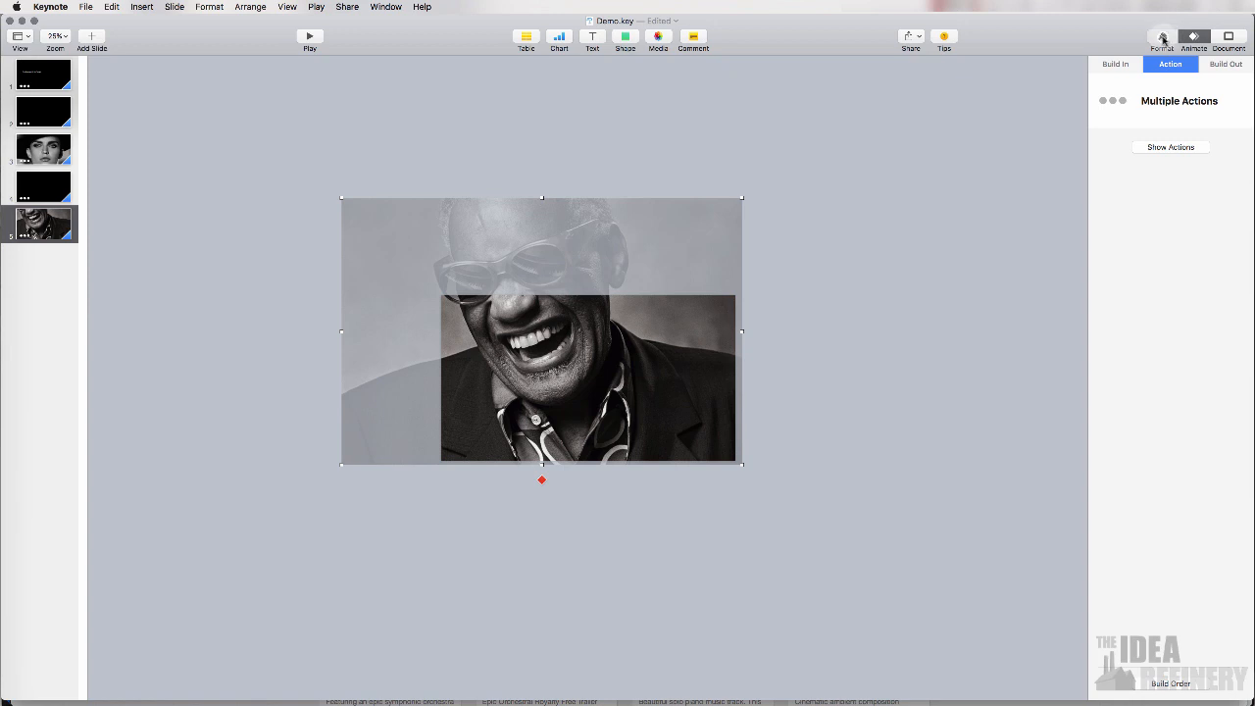
pyautogui.click(1163, 37)
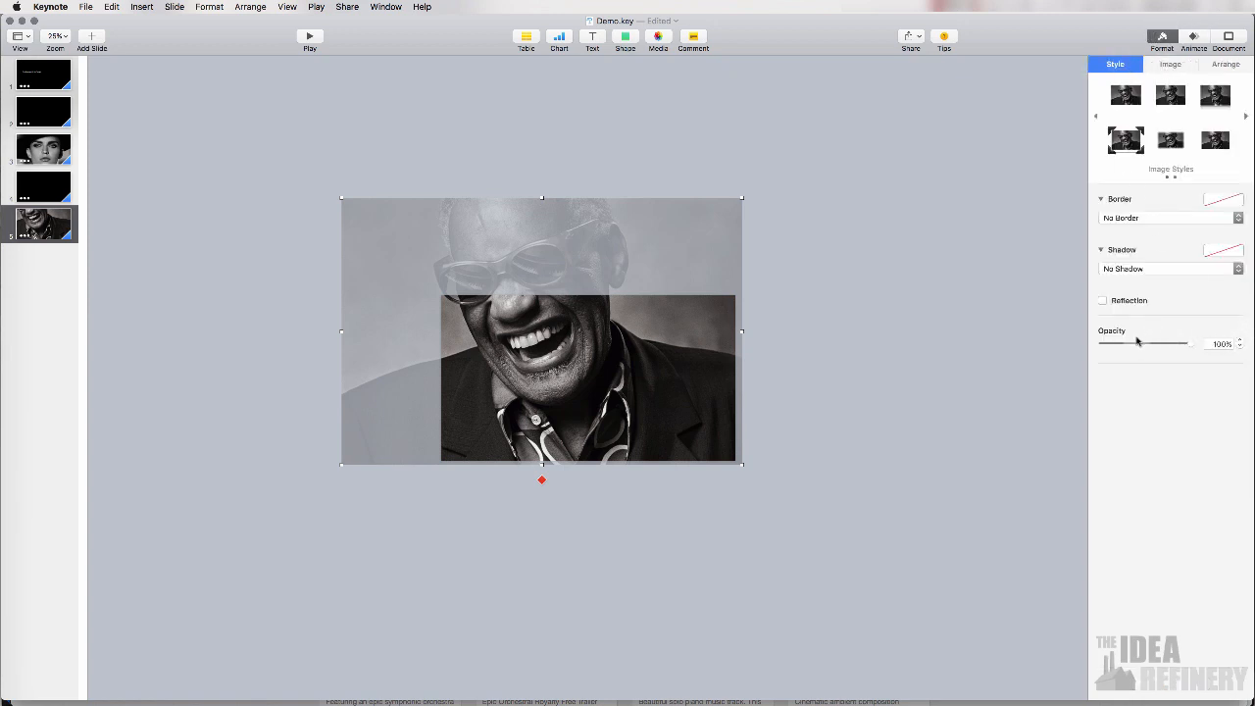
pyautogui.moveTo(1192, 345); pyautogui.dragTo(1101, 344)
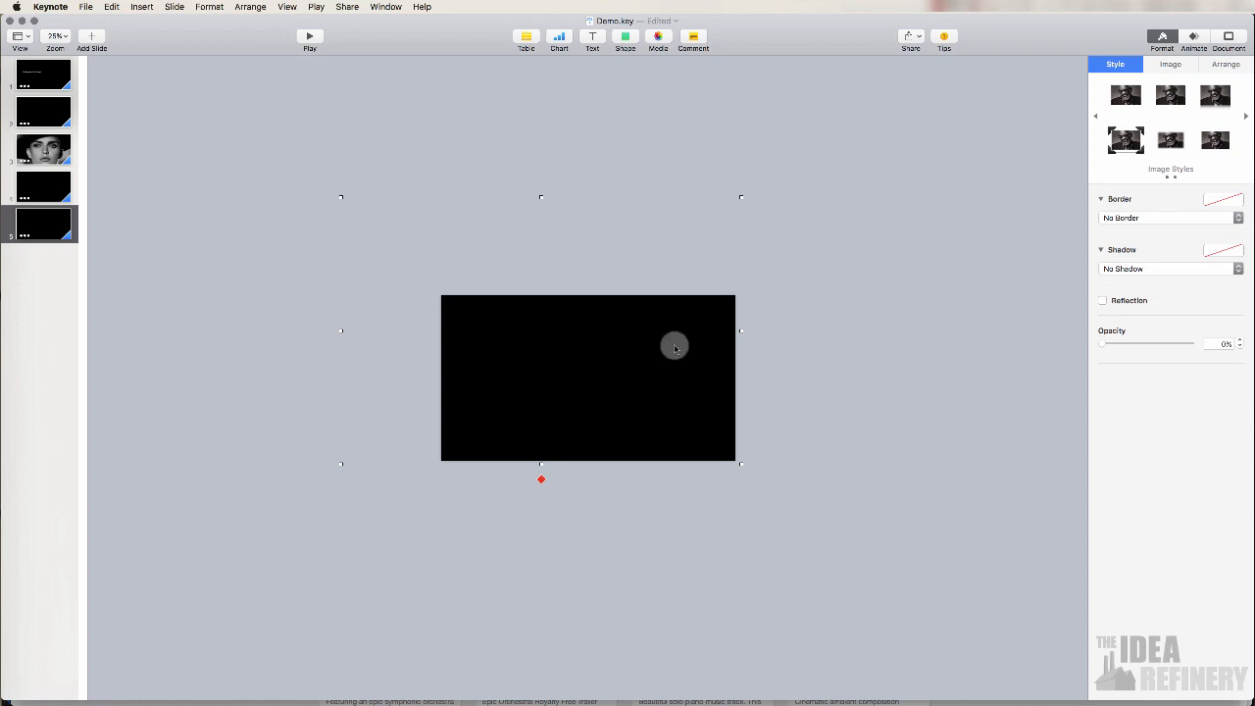
# Open the build order and set the photo's Move action to start After Transition.
pyautogui.click(1195, 37)
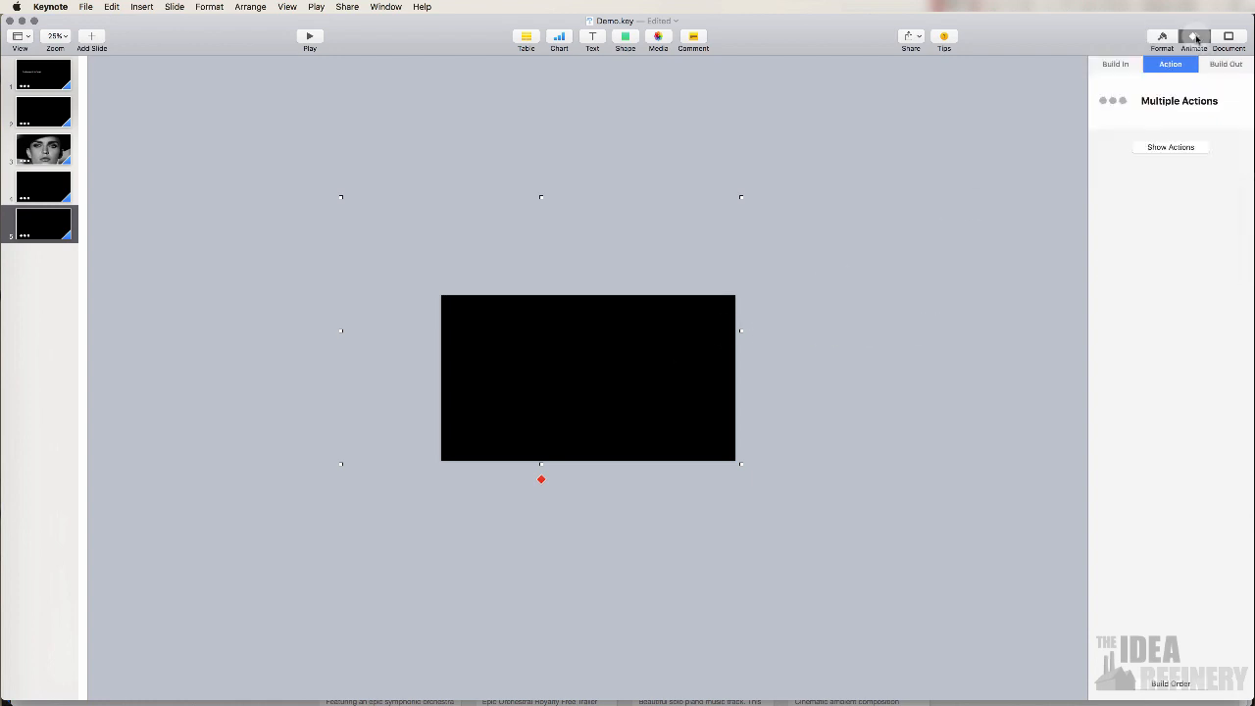
pyautogui.click(1171, 683)
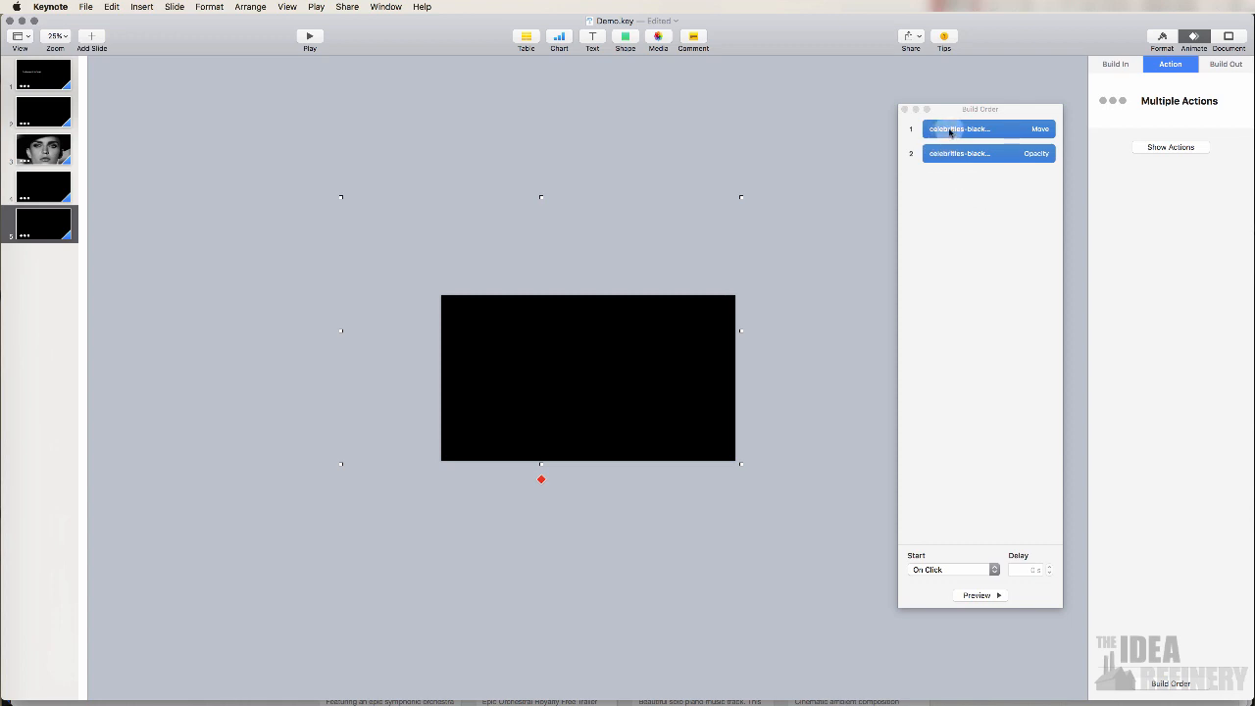
pyautogui.click(968, 181)
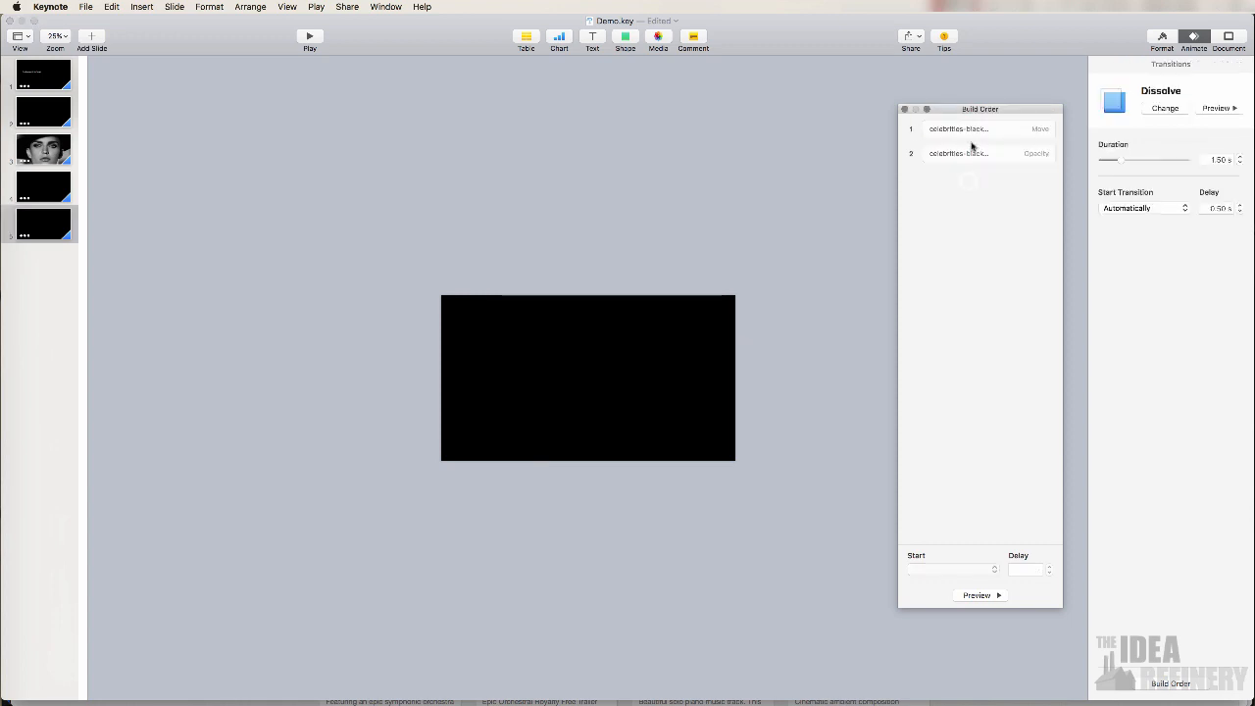
pyautogui.click(967, 131)
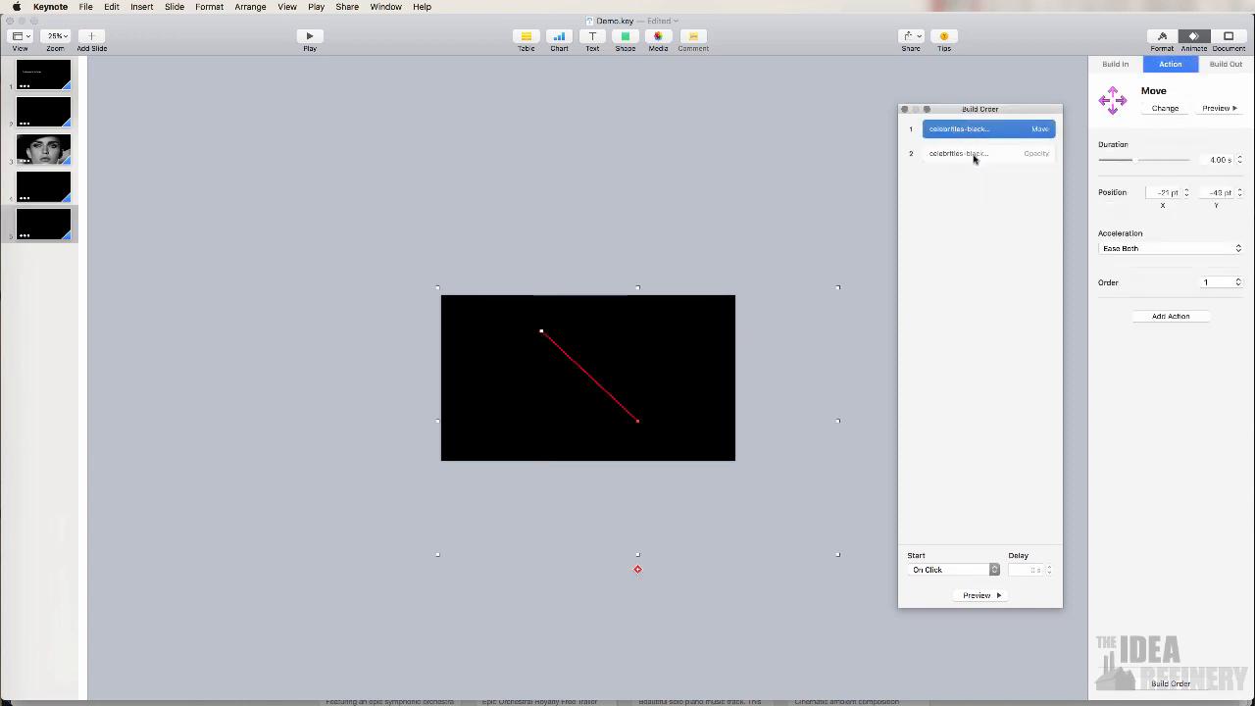
pyautogui.click(974, 155)
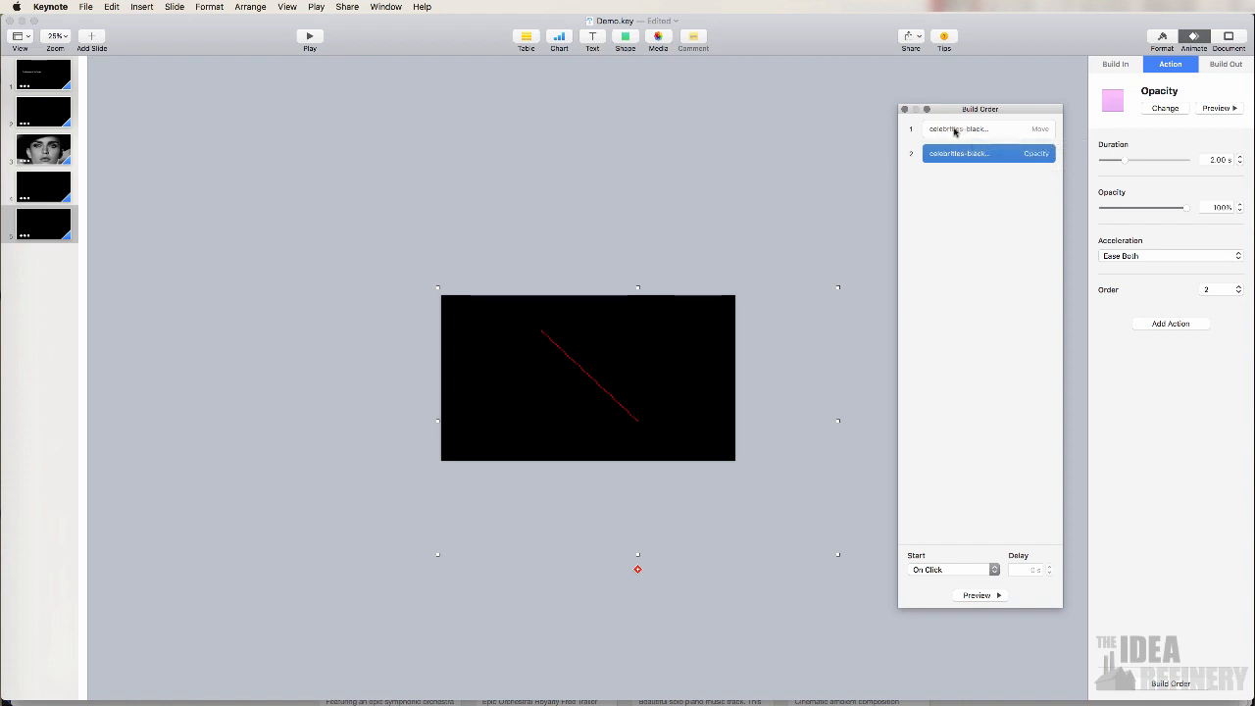
pyautogui.click(956, 130)
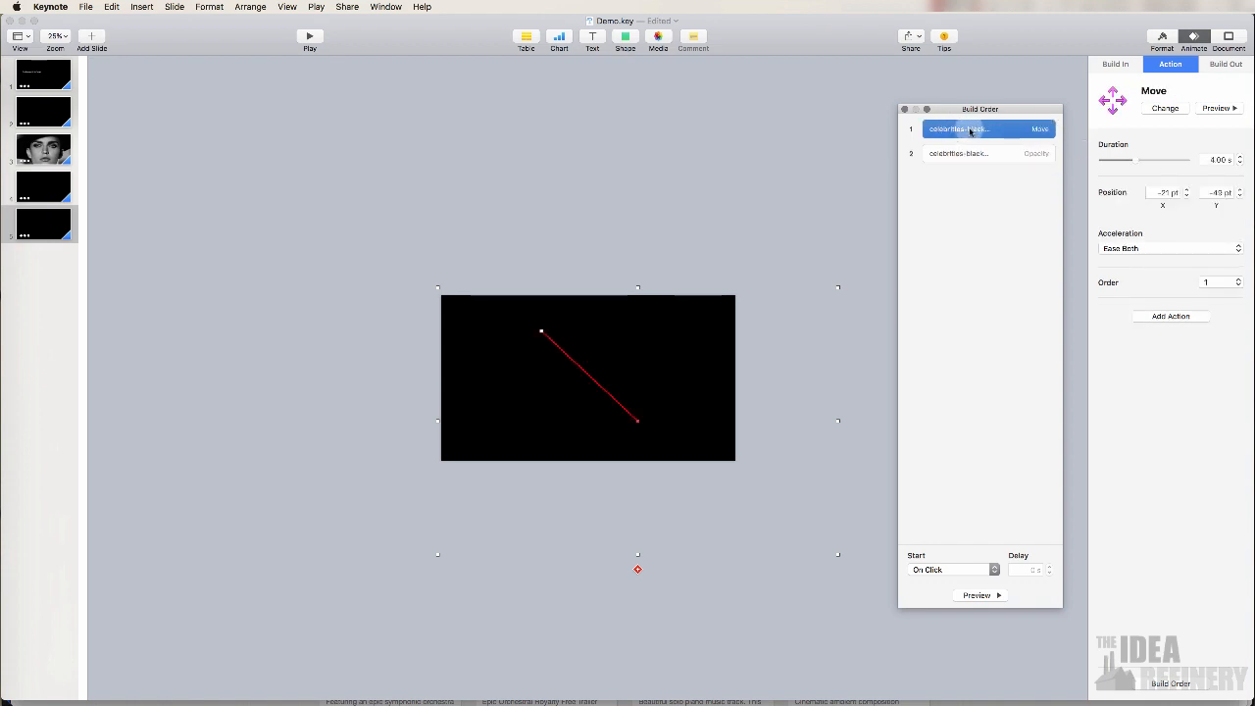
pyautogui.click(956, 569)
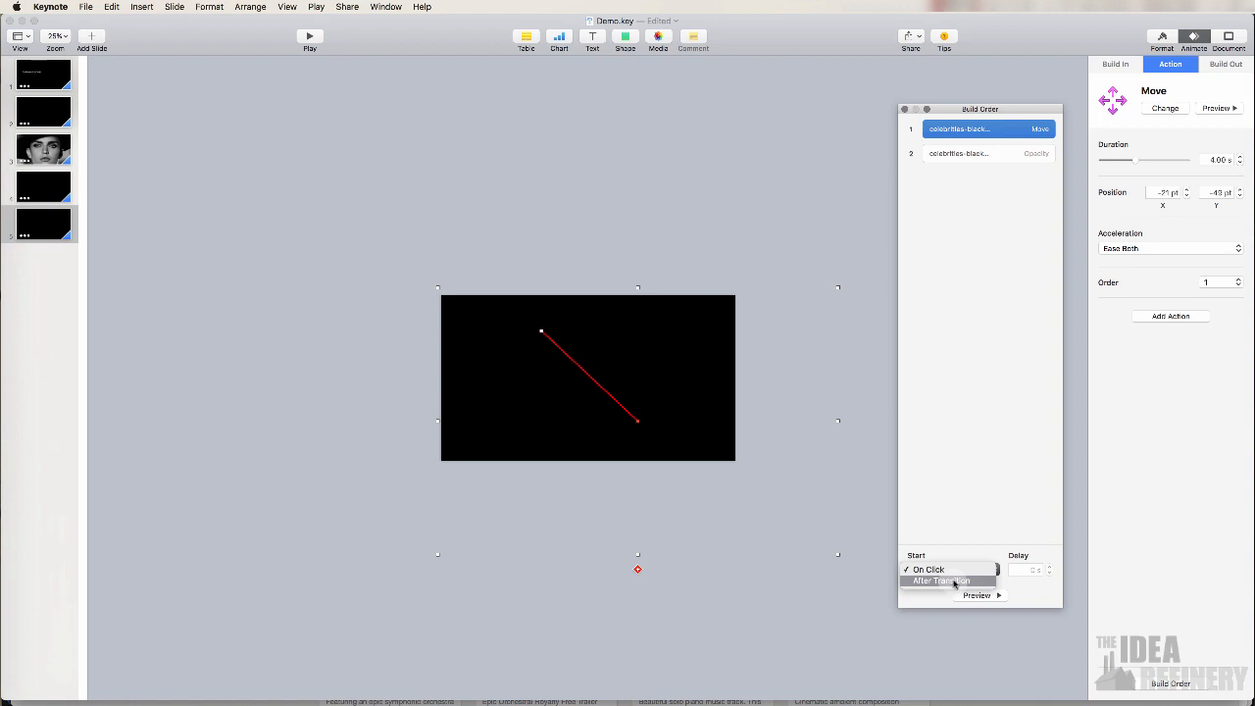
pyautogui.click(956, 581)
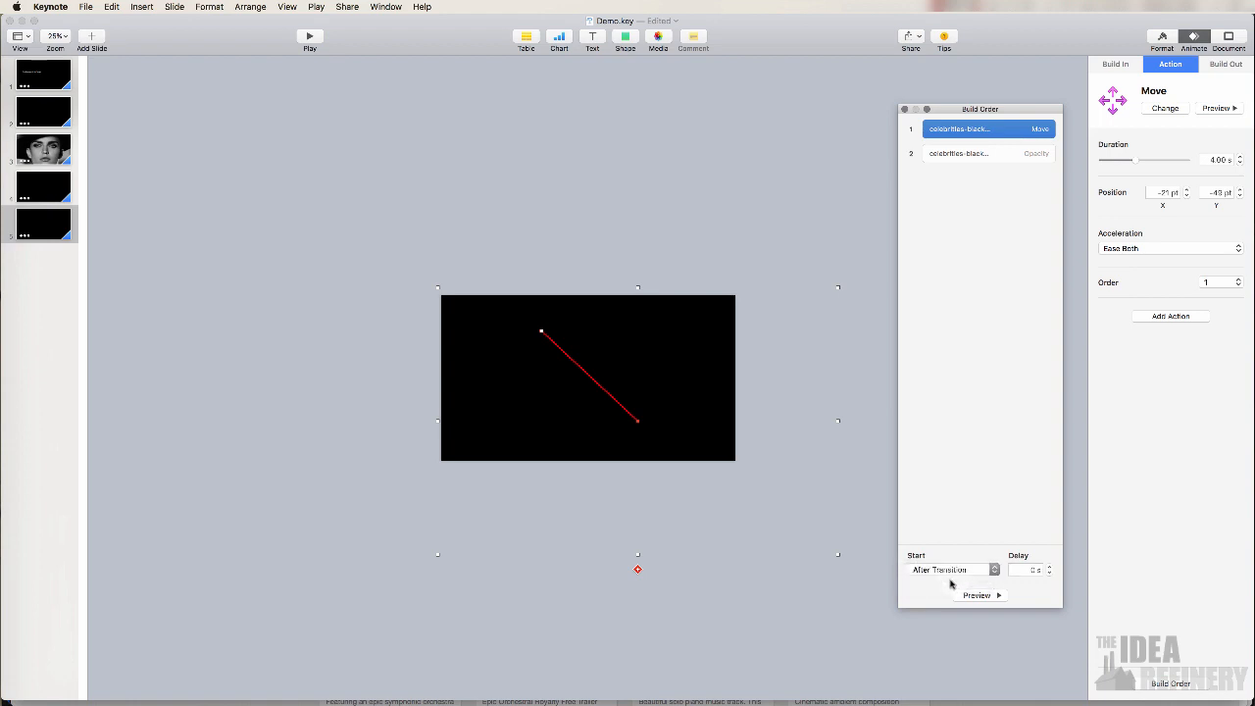
# Set the photo's Opacity action to start With Build 1 in the build order.
pyautogui.click(967, 154)
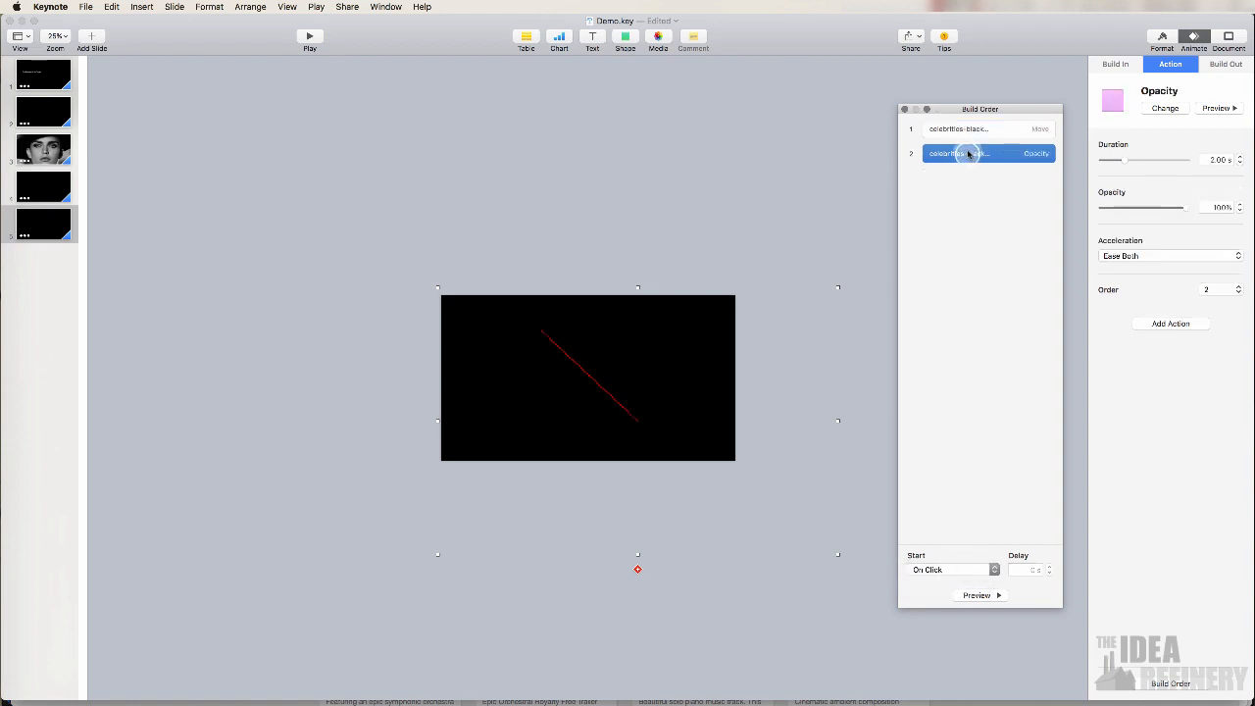
pyautogui.click(971, 155)
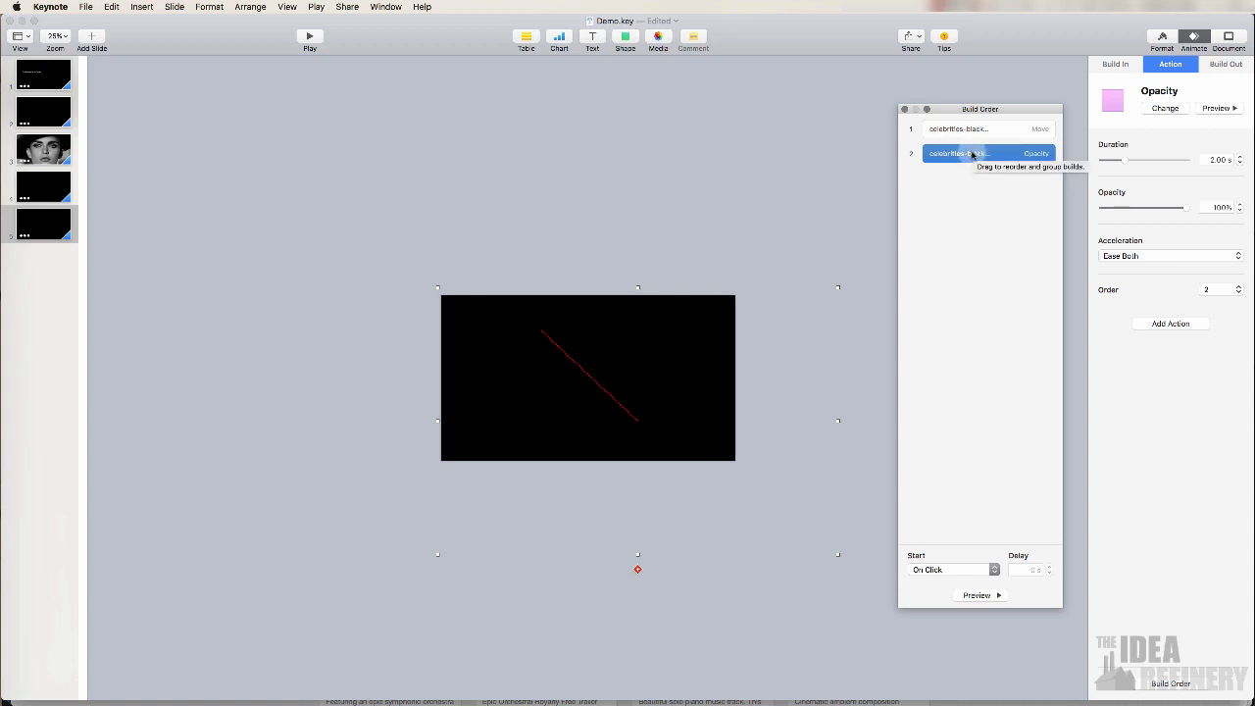
pyautogui.click(967, 569)
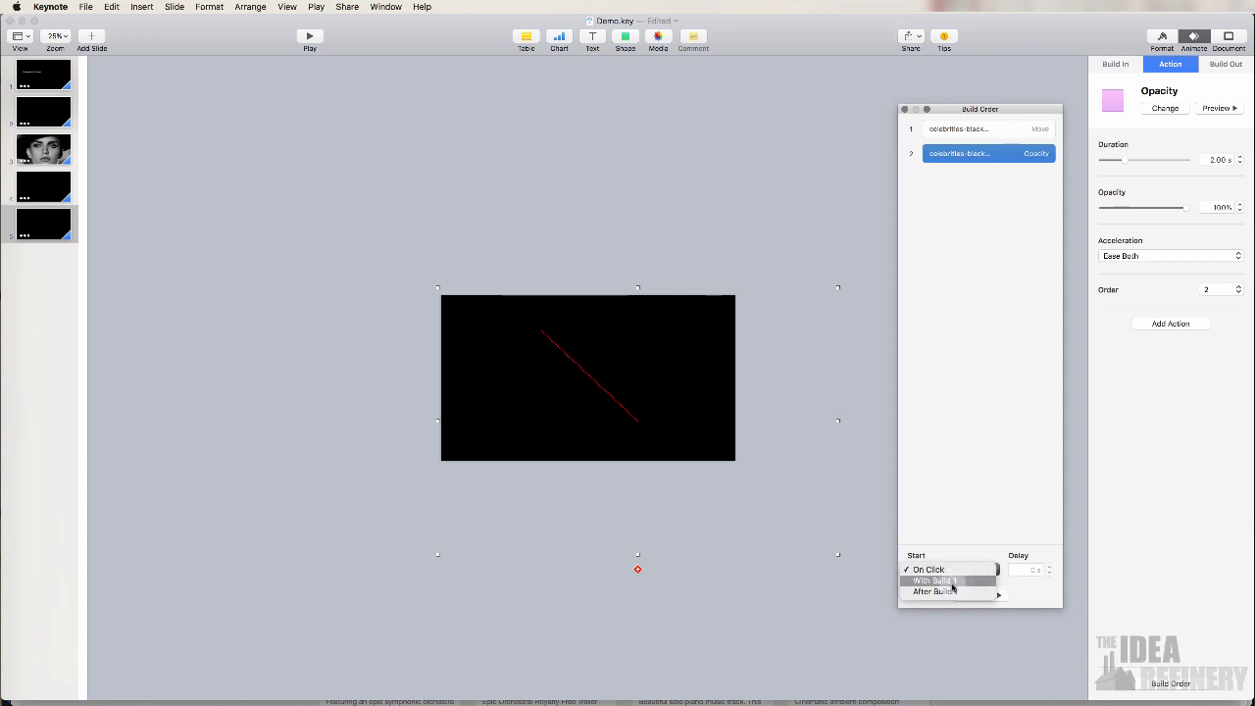
pyautogui.click(936, 580)
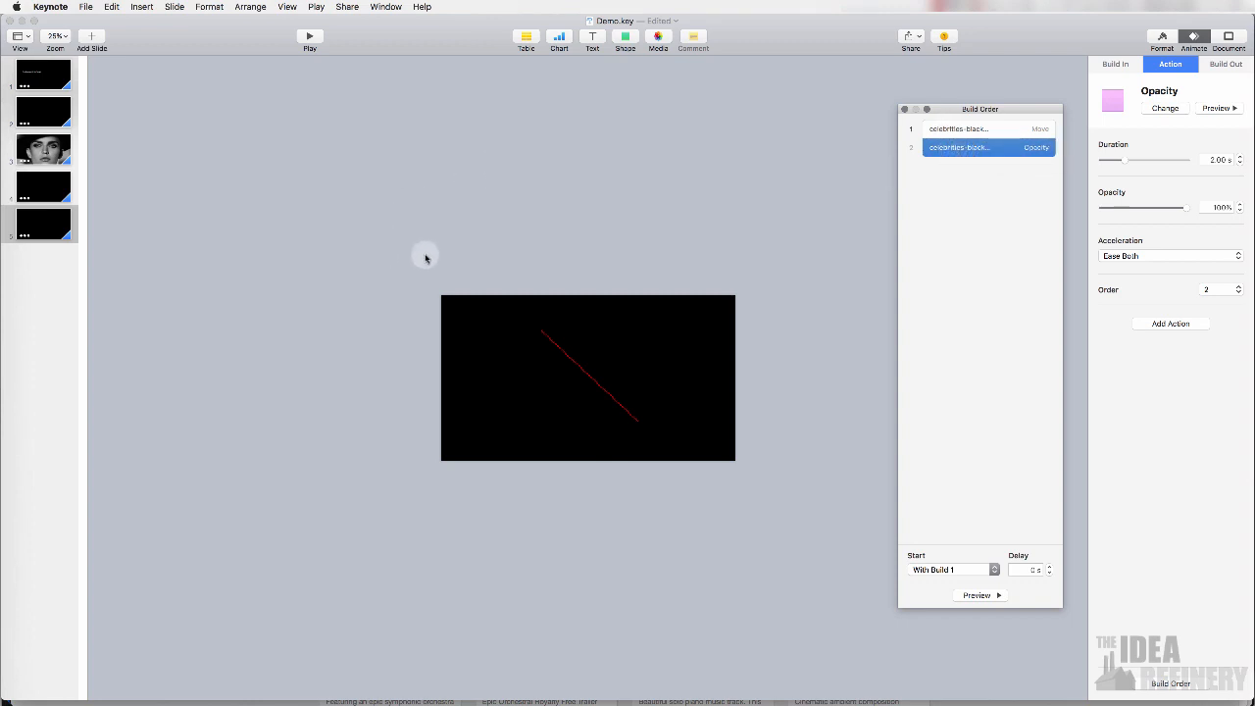
# Play the slideshow from slide 5 to check the combined Move and Opacity animation, and exit playback.
pyautogui.click(311, 38)
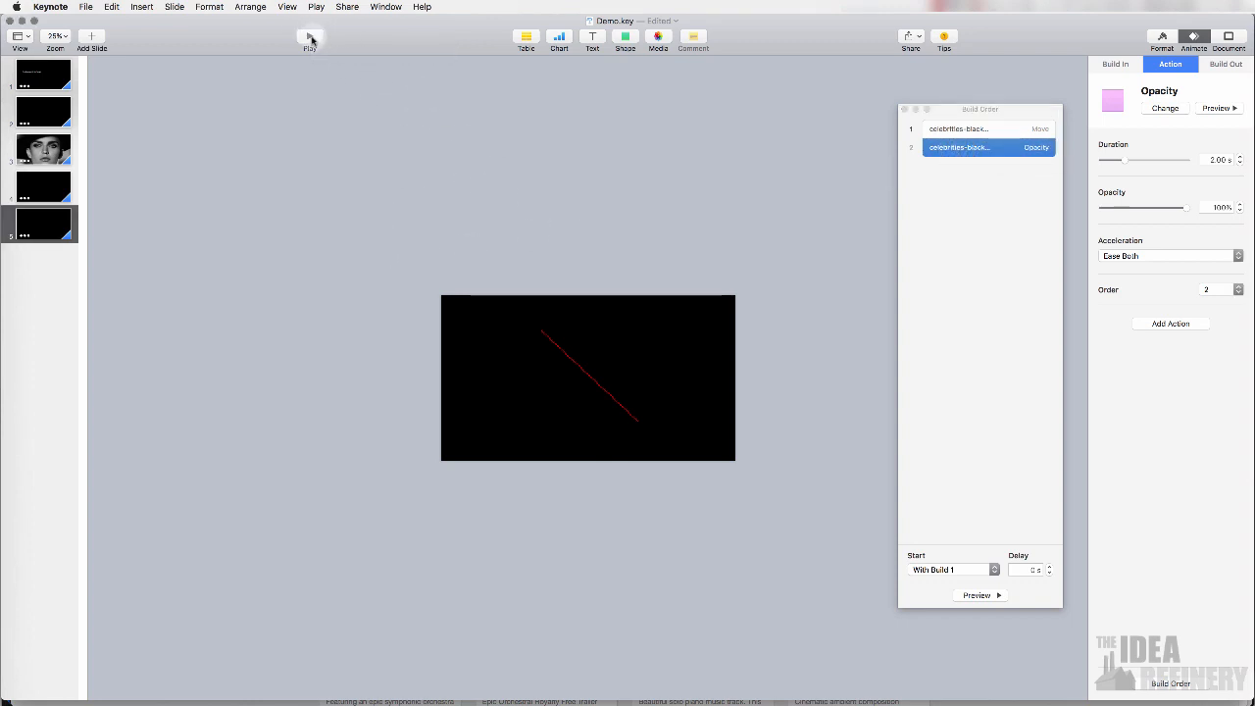
pyautogui.moveTo(310, 37); pyautogui.dragTo(323, 59)
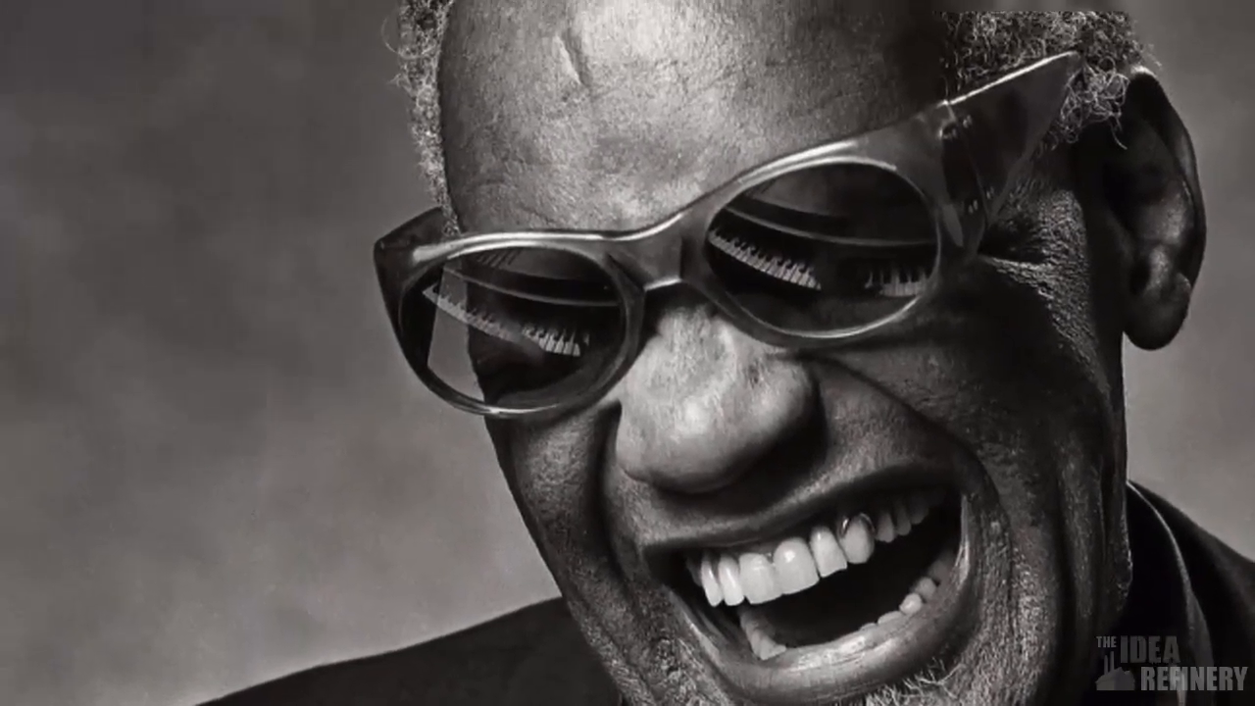
pyautogui.press('Escape')
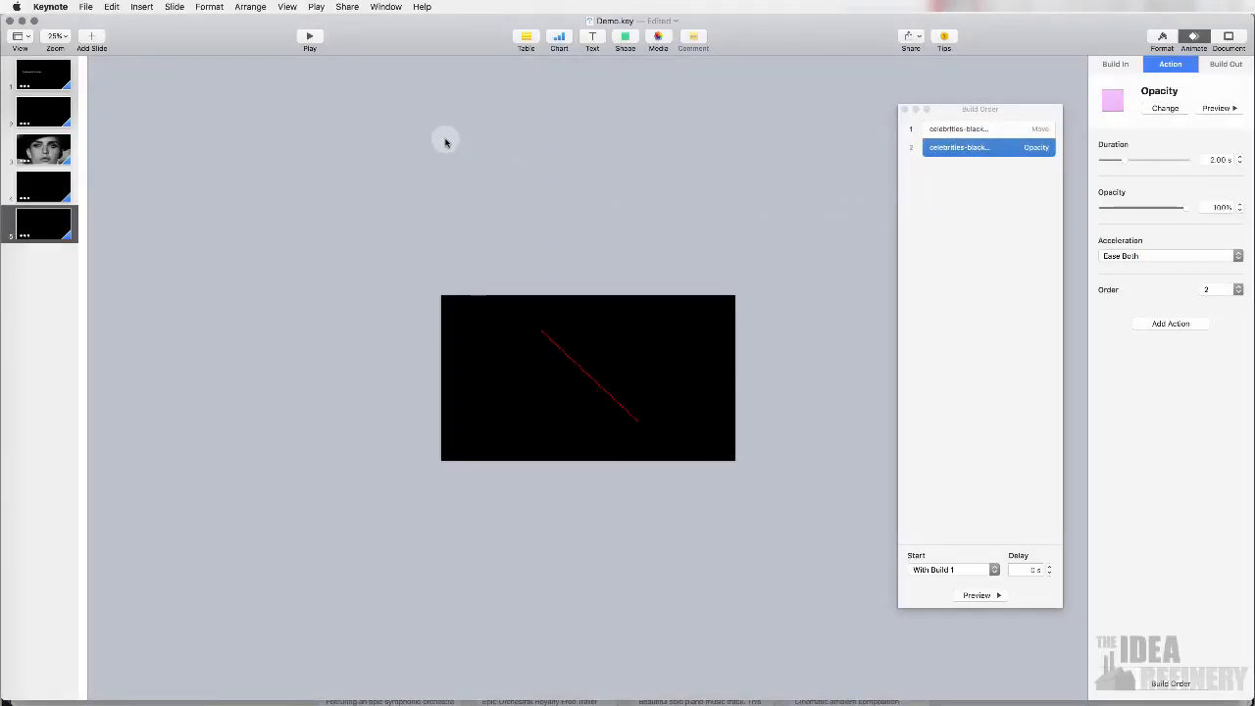
# Review slide 1's transition effects and start options, keeping Dissolve with an automatic start.
pyautogui.click(49, 77)
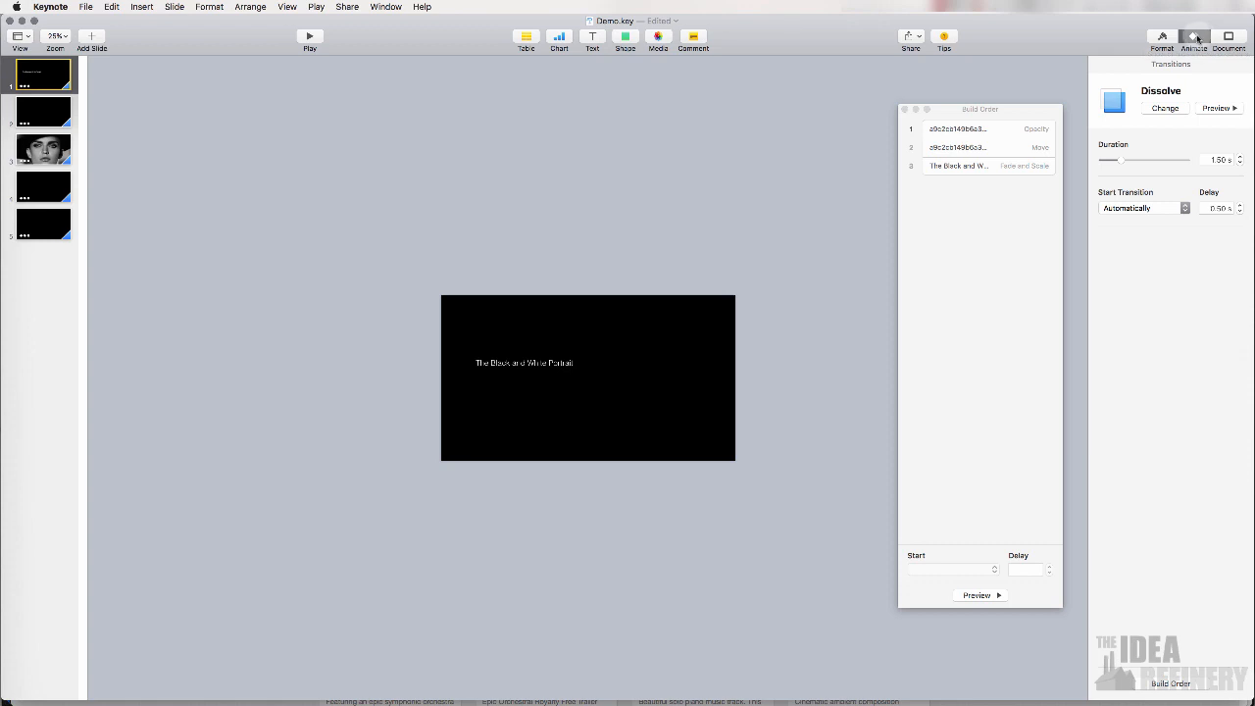
pyautogui.click(1175, 109)
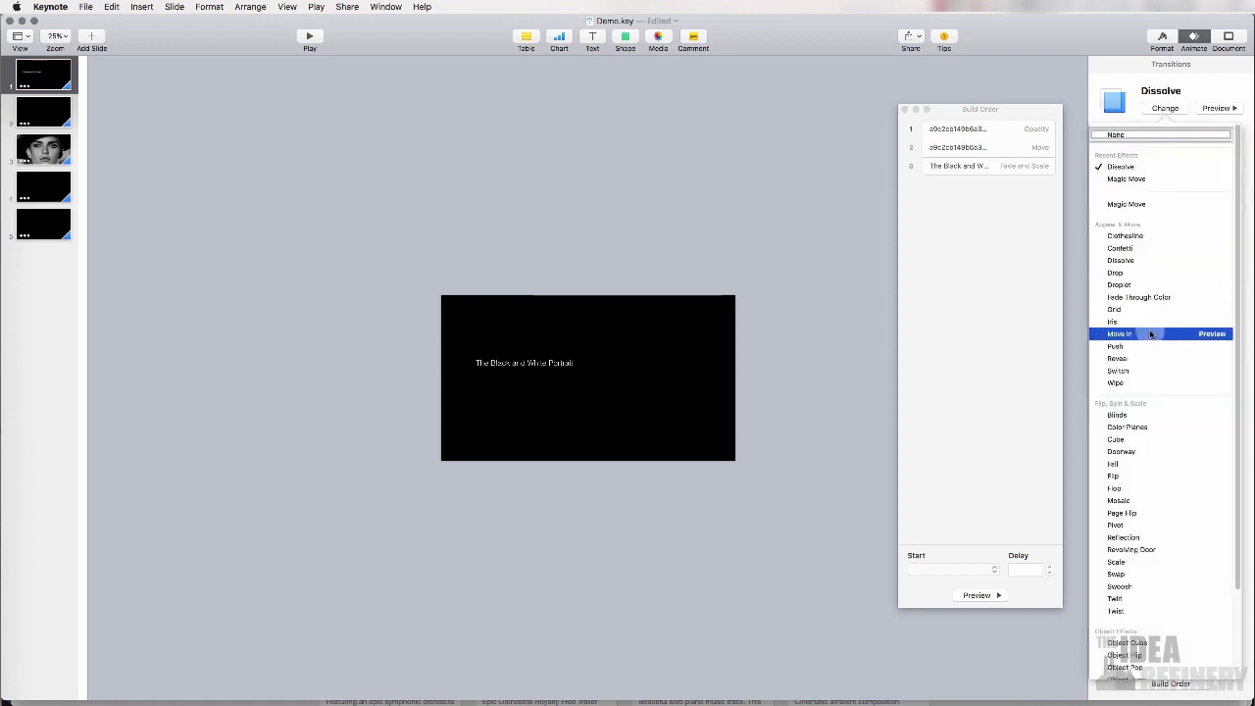
pyautogui.click(1211, 85)
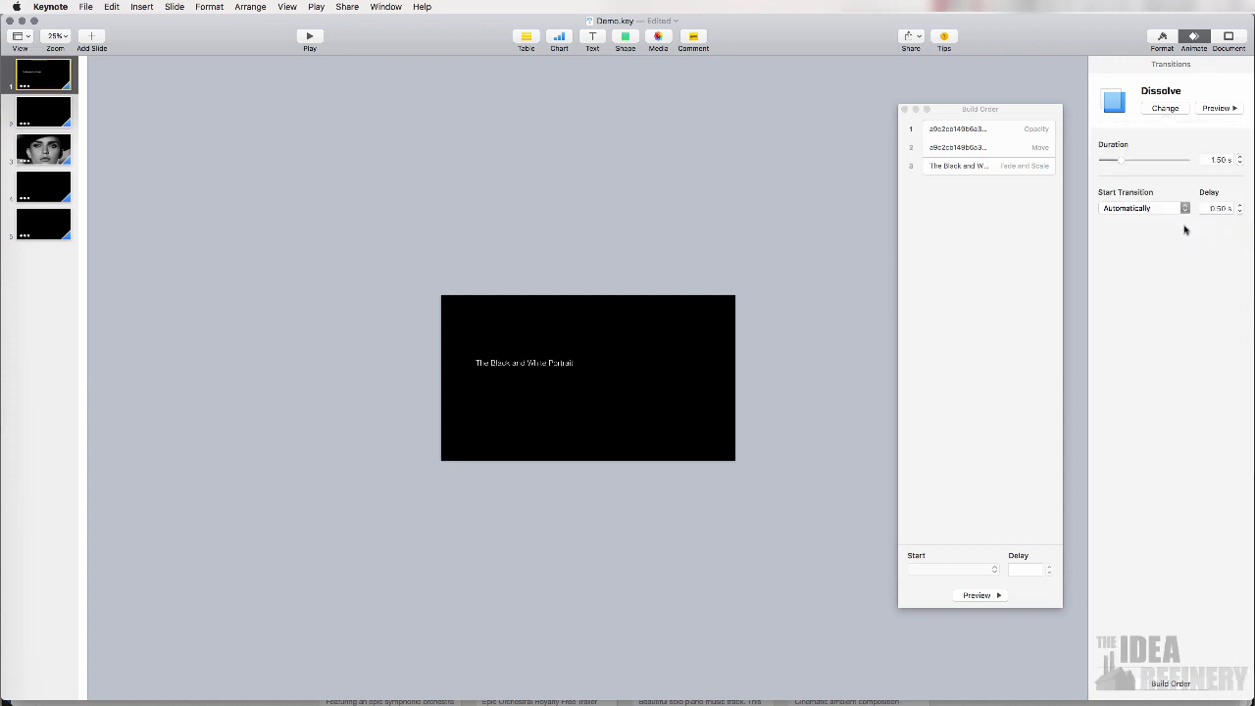
pyautogui.click(1130, 210)
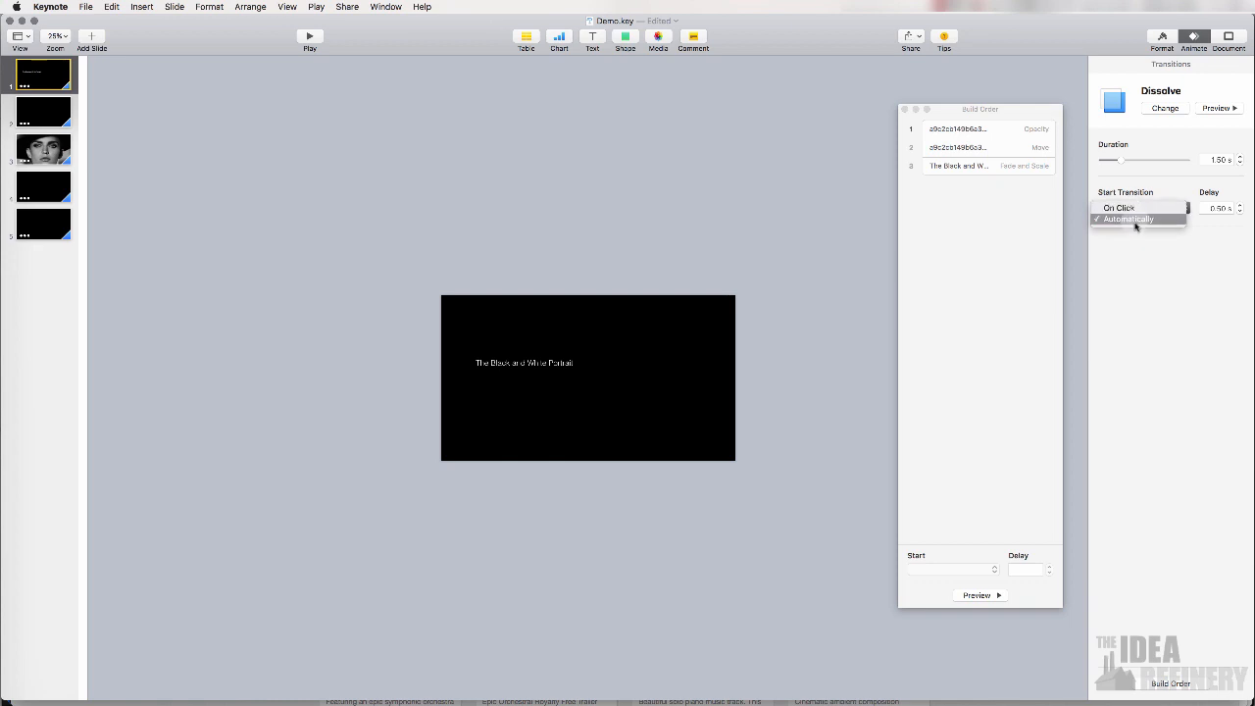
pyautogui.click(1148, 252)
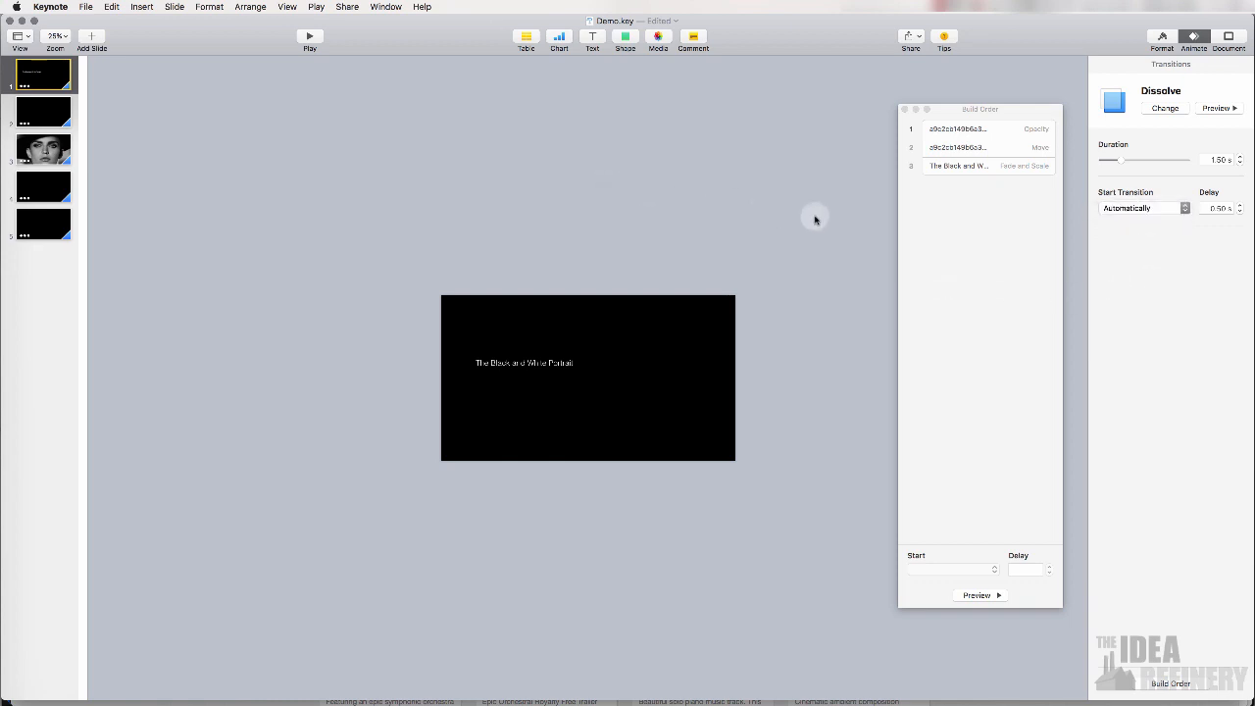
pyautogui.click(775, 209)
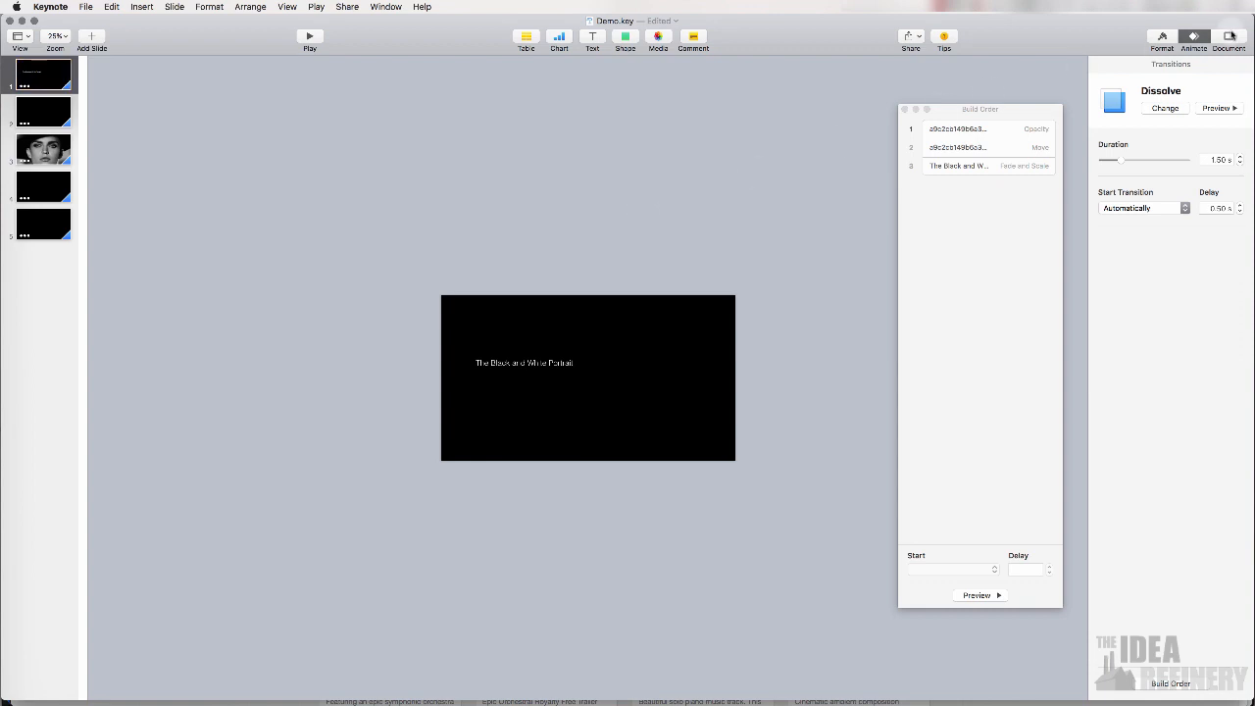
# Open the document's audio settings and select the bensound track in the soundtrack list.
pyautogui.click(1229, 39)
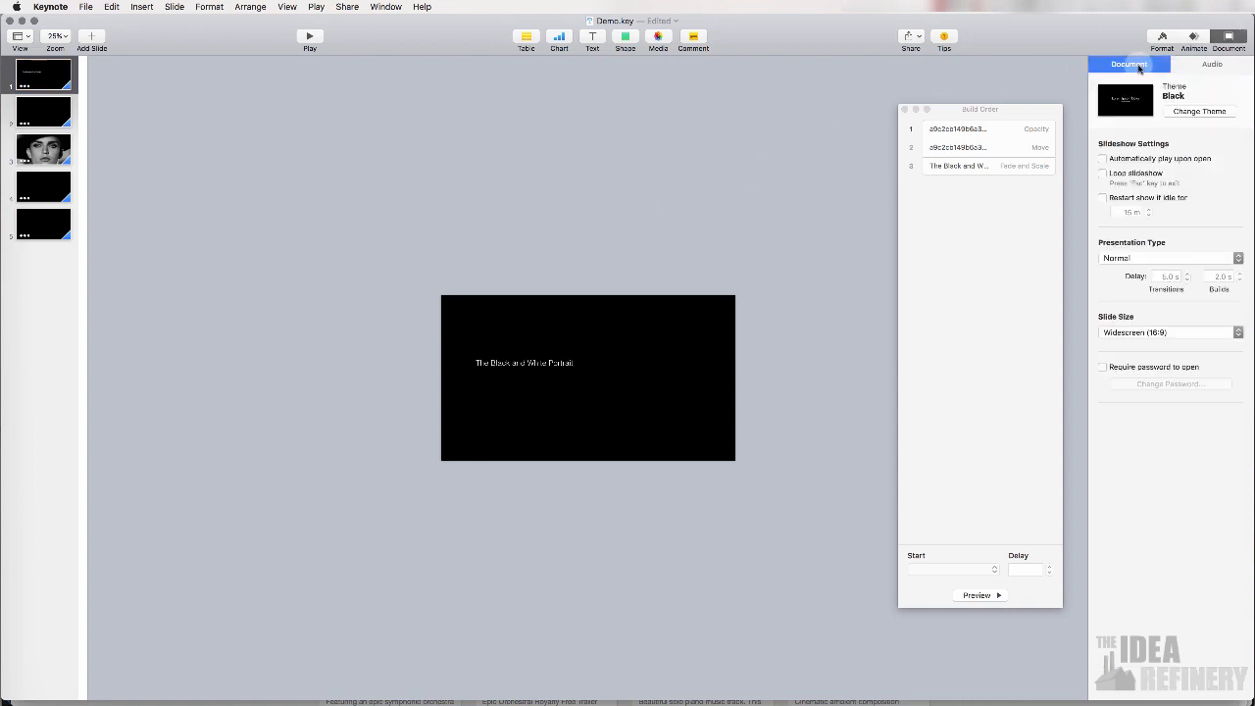
pyautogui.click(1213, 64)
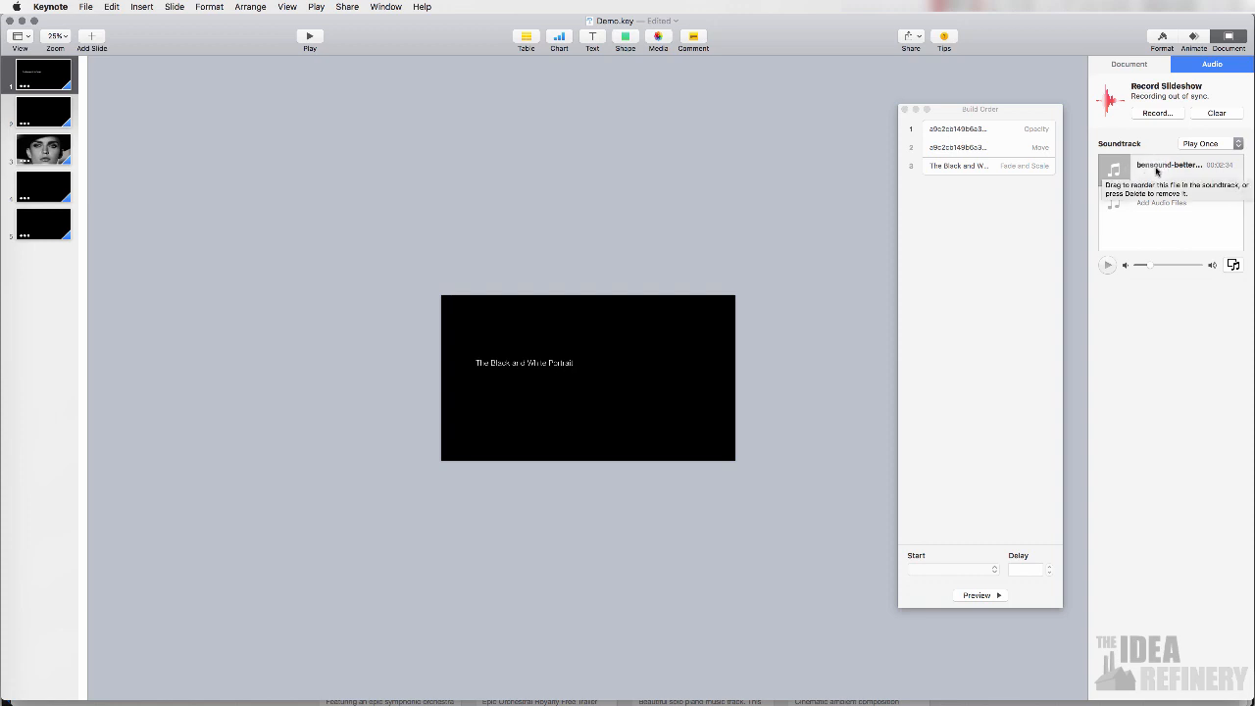
pyautogui.click(1156, 169)
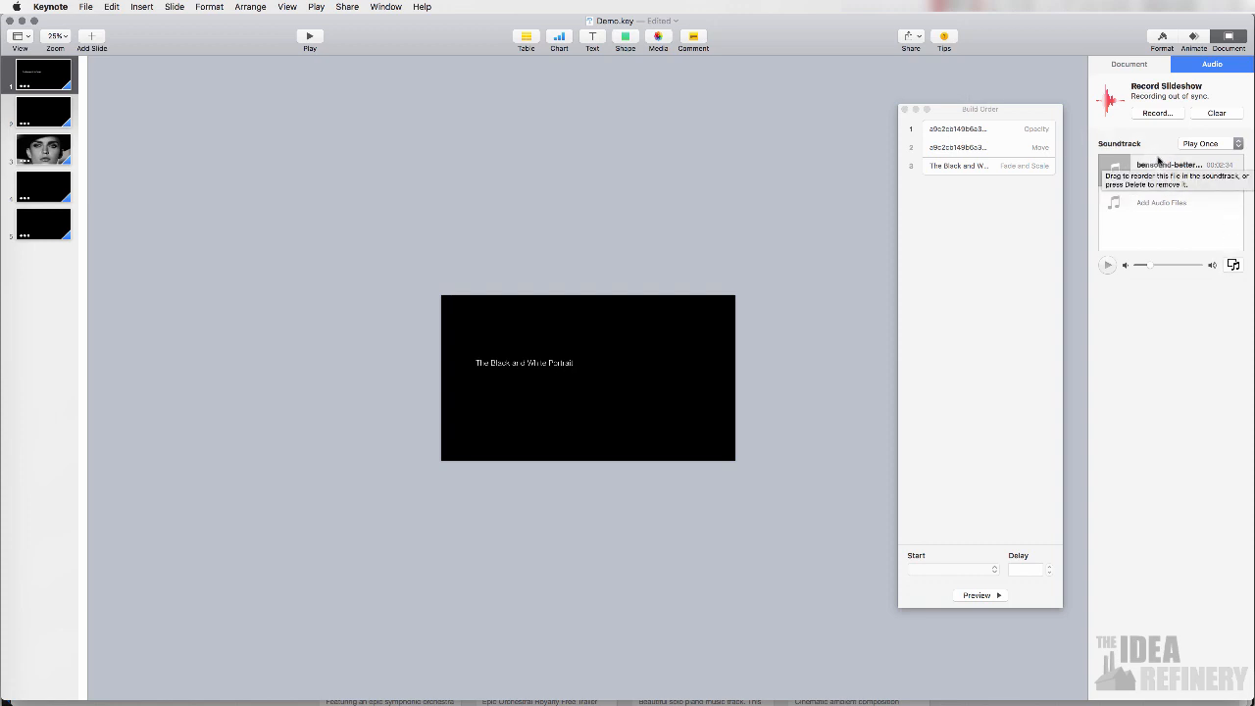
# Switch to Safari and download the cinematic track Better Days from Bensound under the free Creative Commons license.
pyautogui.moveTo(12, 74)
pyautogui.click(17, 37)
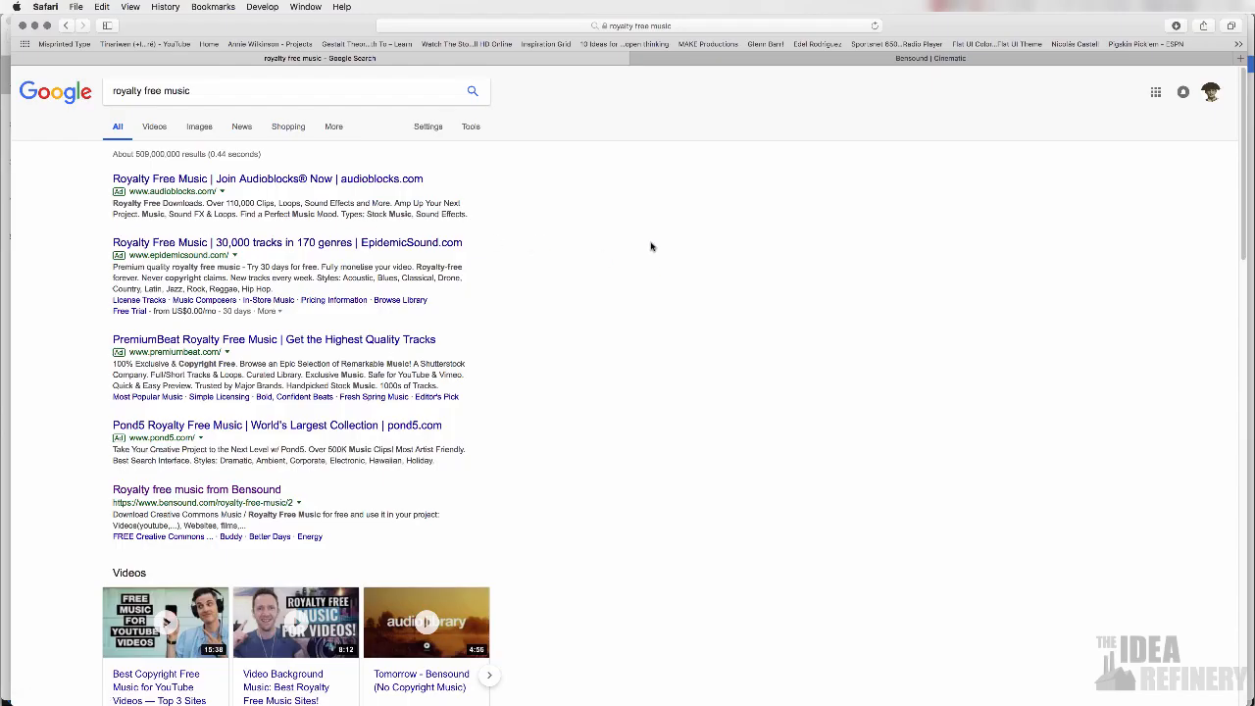
pyautogui.click(799, 58)
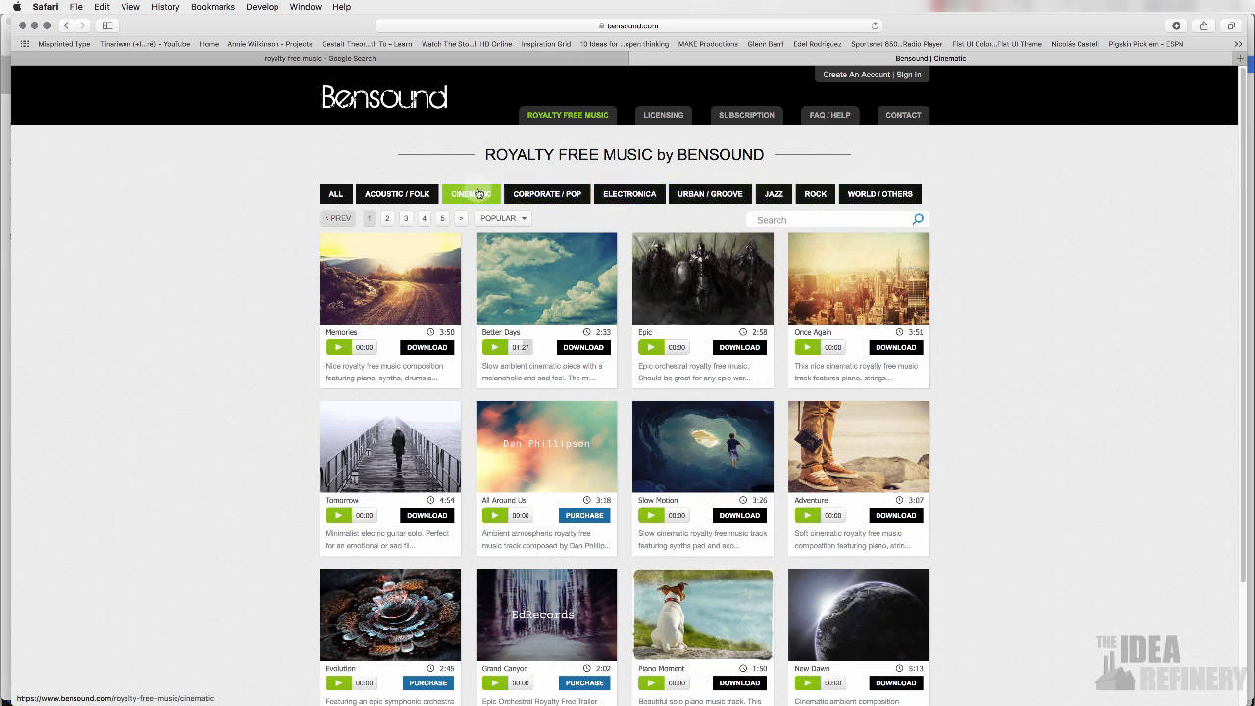
pyautogui.moveTo(540, 280)
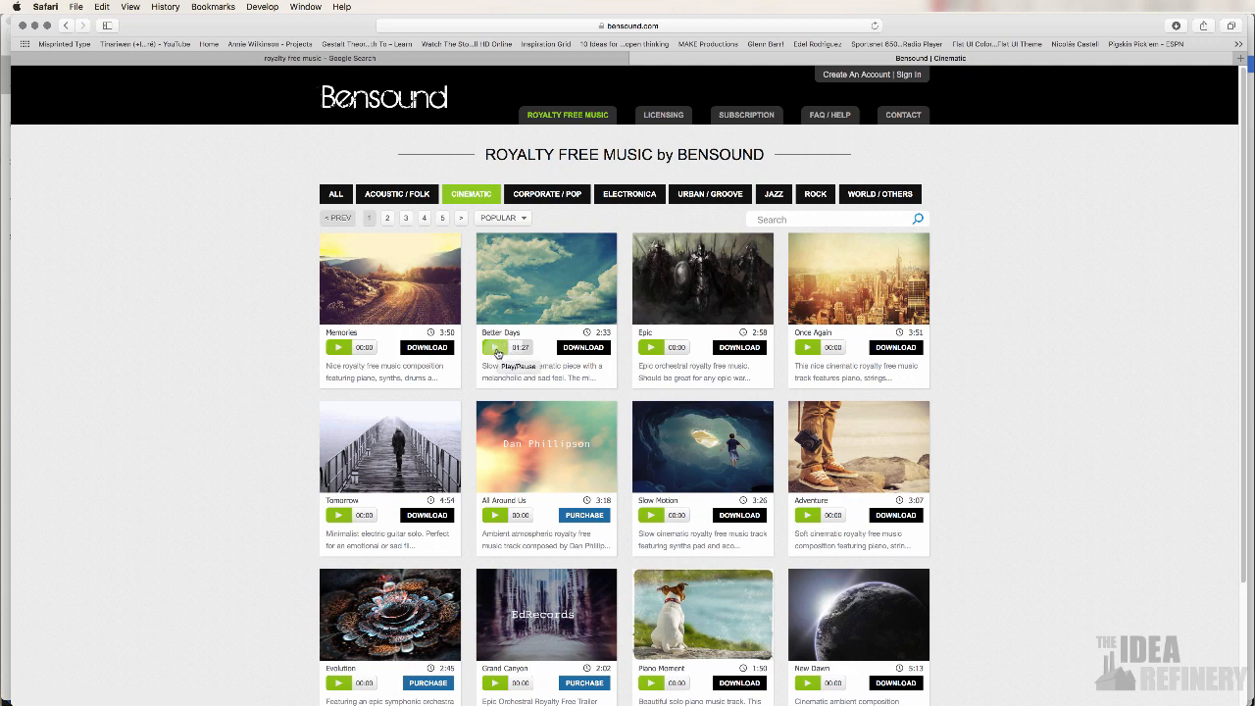
pyautogui.click(589, 350)
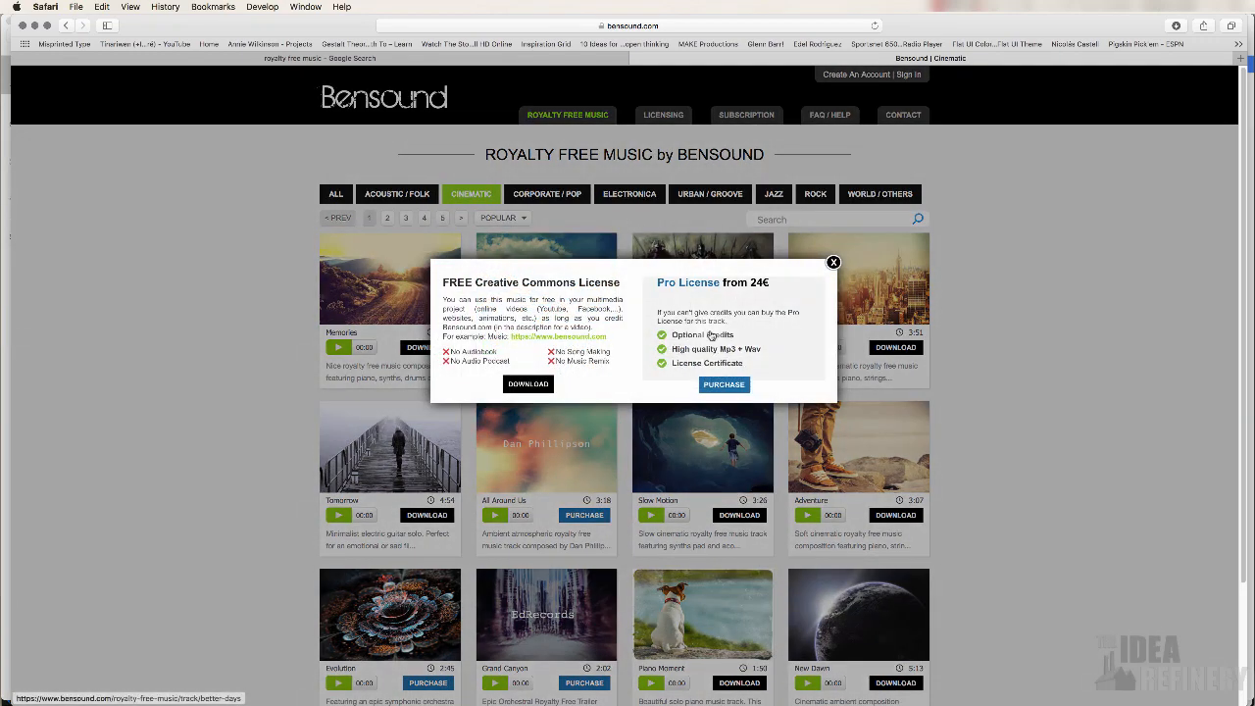
pyautogui.click(527, 385)
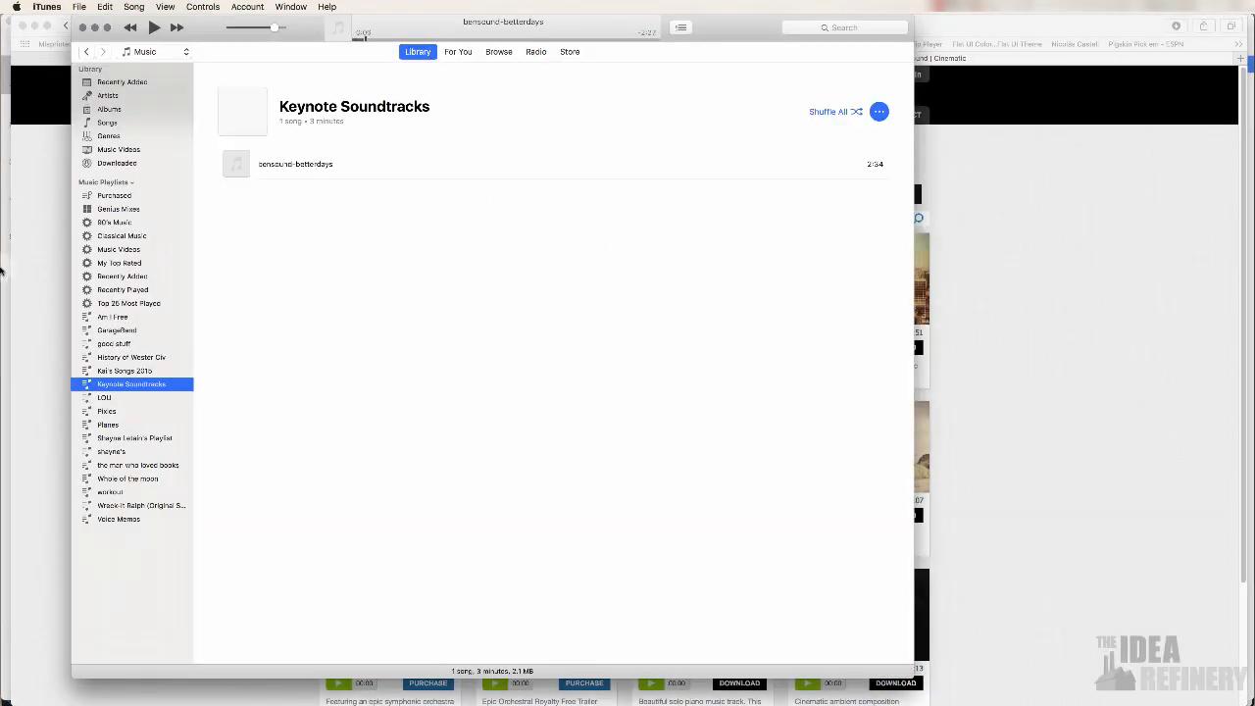
# Return to Keynote and browse the iTunes Recently Added playlist for soundtrack audio.
pyautogui.moveTo(3, 269)
pyautogui.click(14, 299)
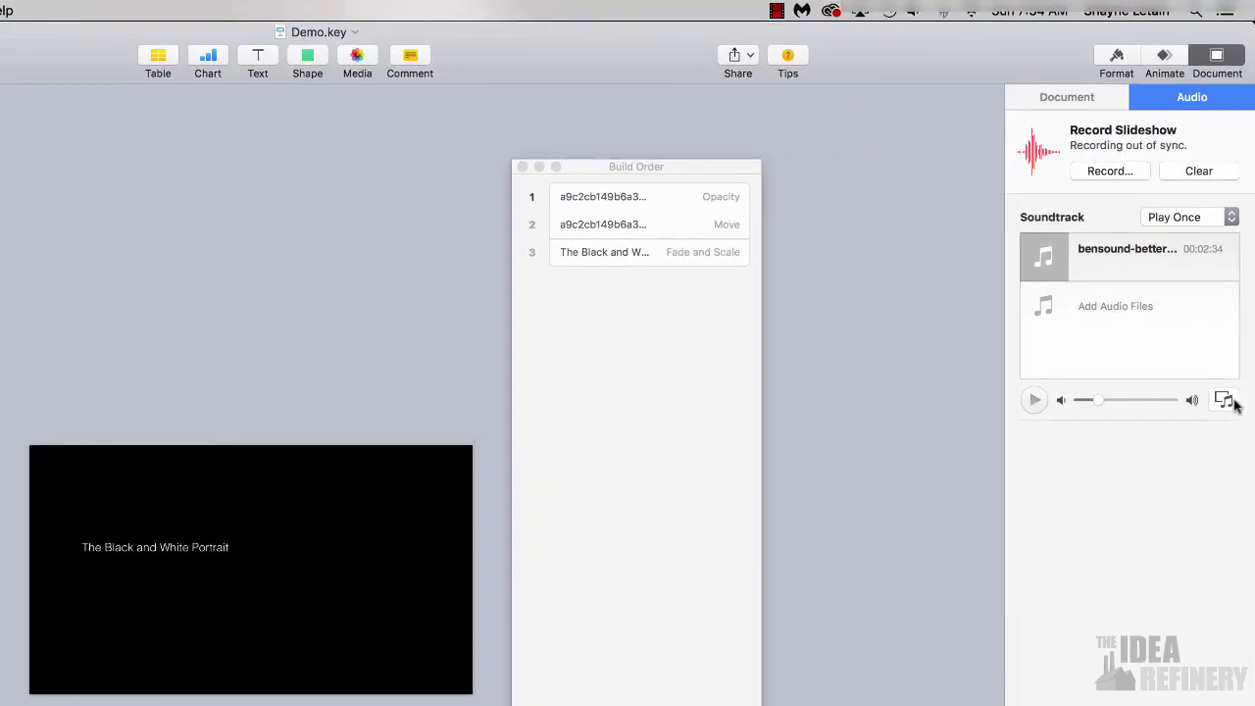
pyautogui.click(1224, 399)
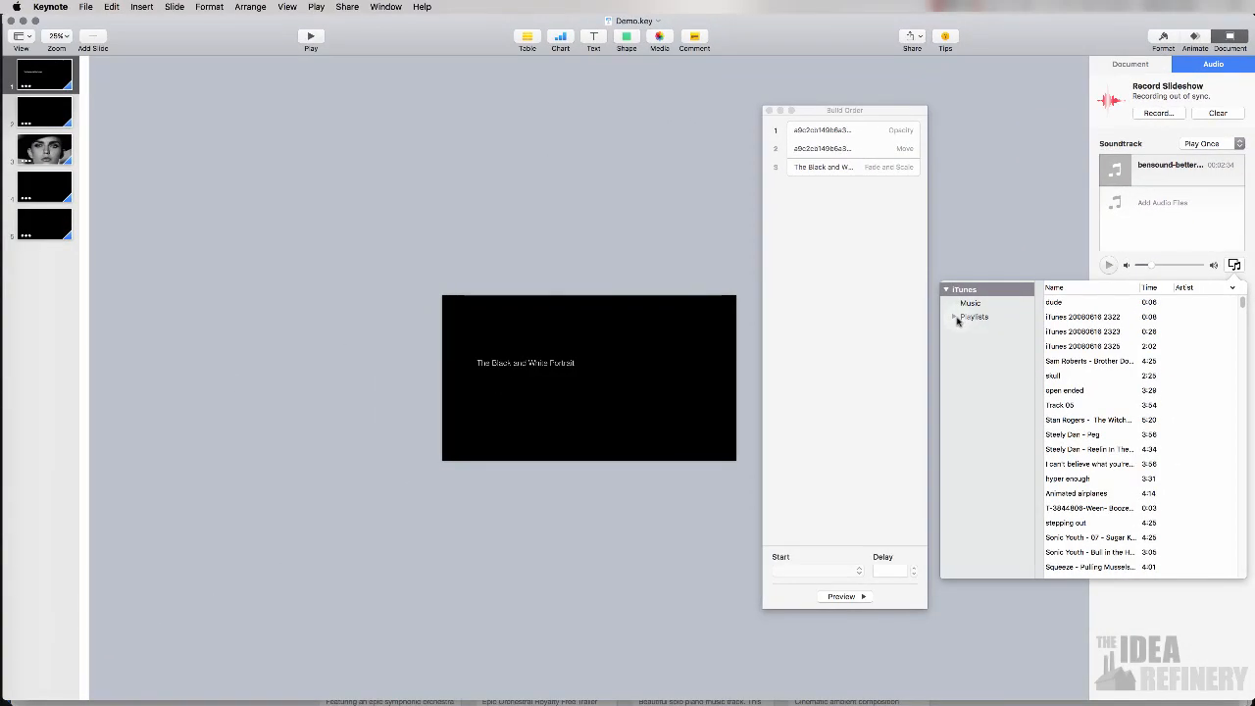
pyautogui.click(955, 316)
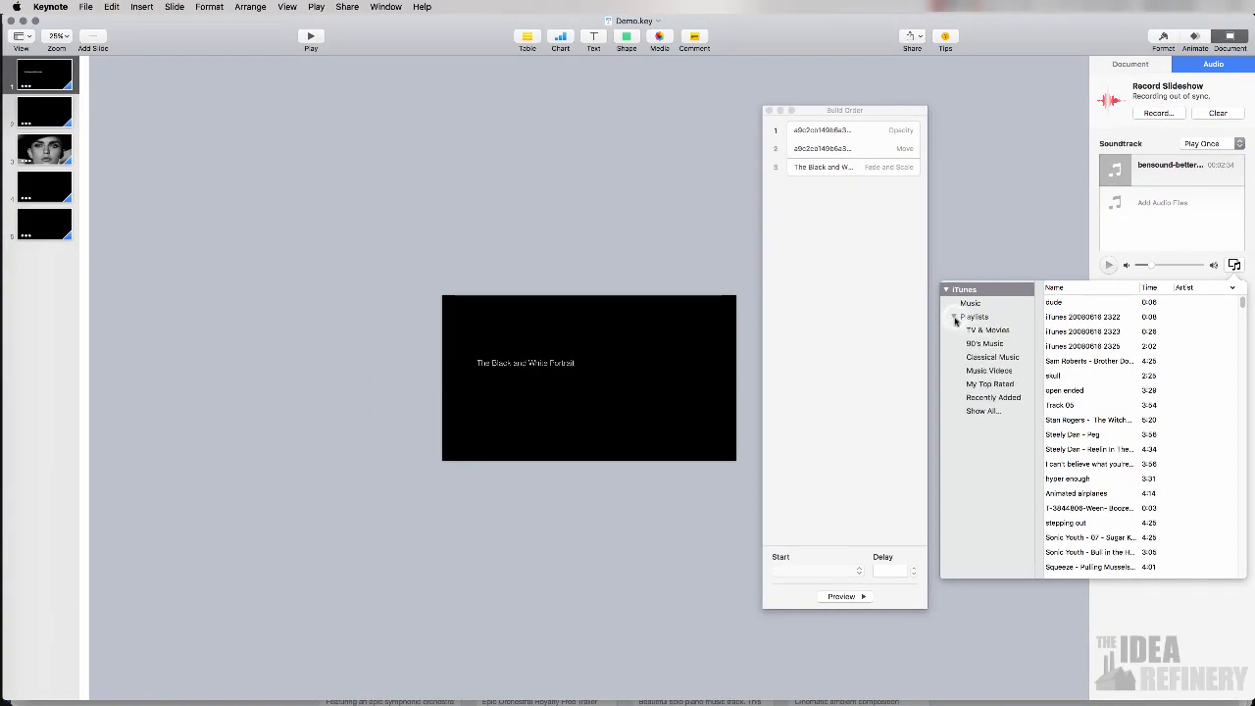
pyautogui.click(986, 398)
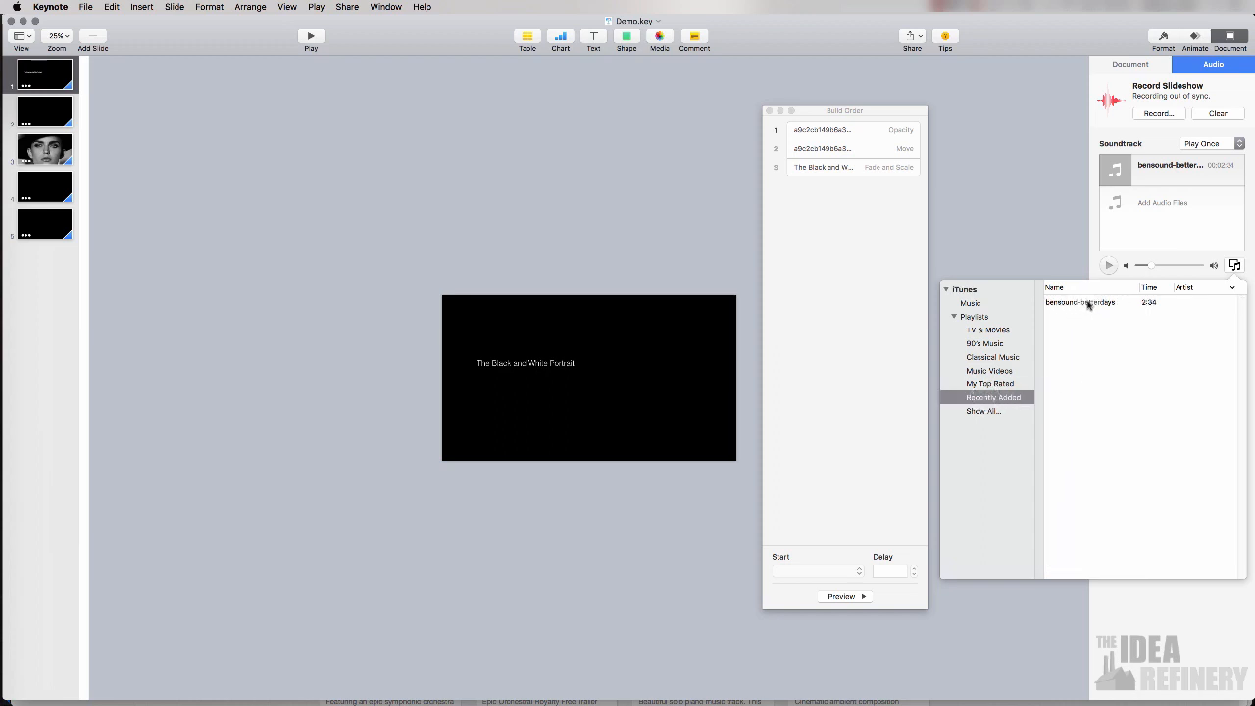
# Close the media browser and review the soundtrack repeat options, keeping Play Once.
pyautogui.click(1219, 143)
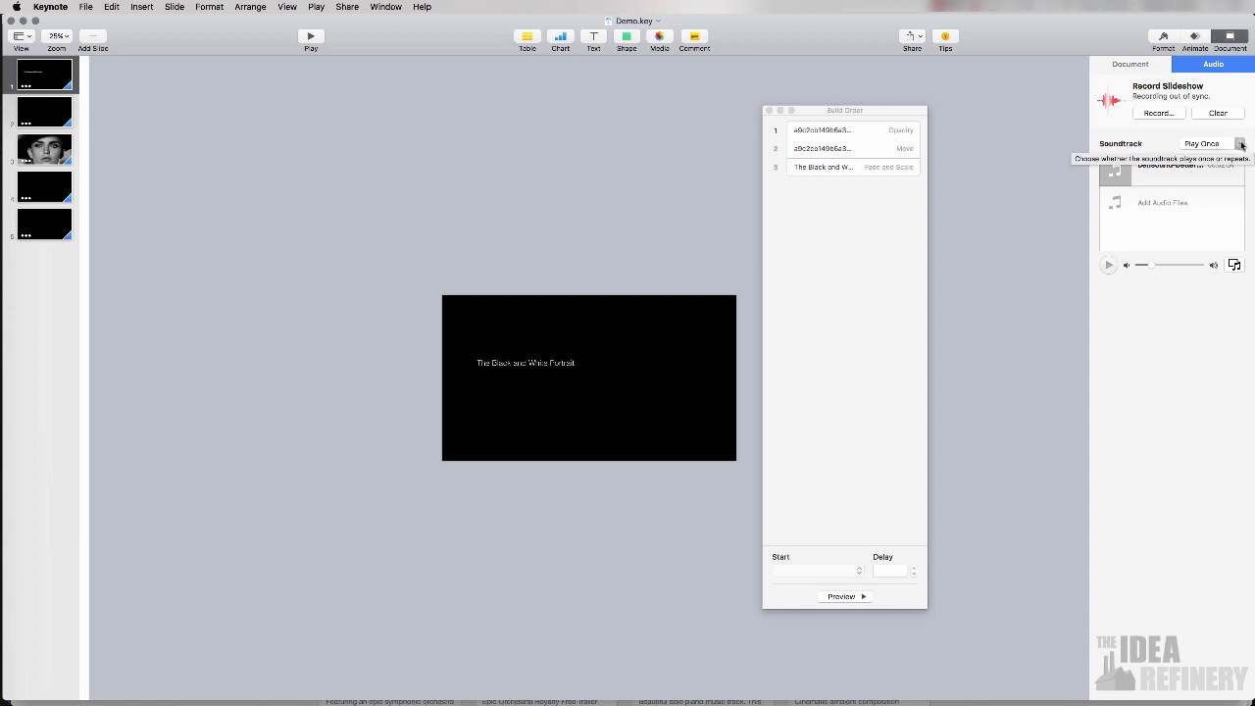
pyautogui.click(1240, 144)
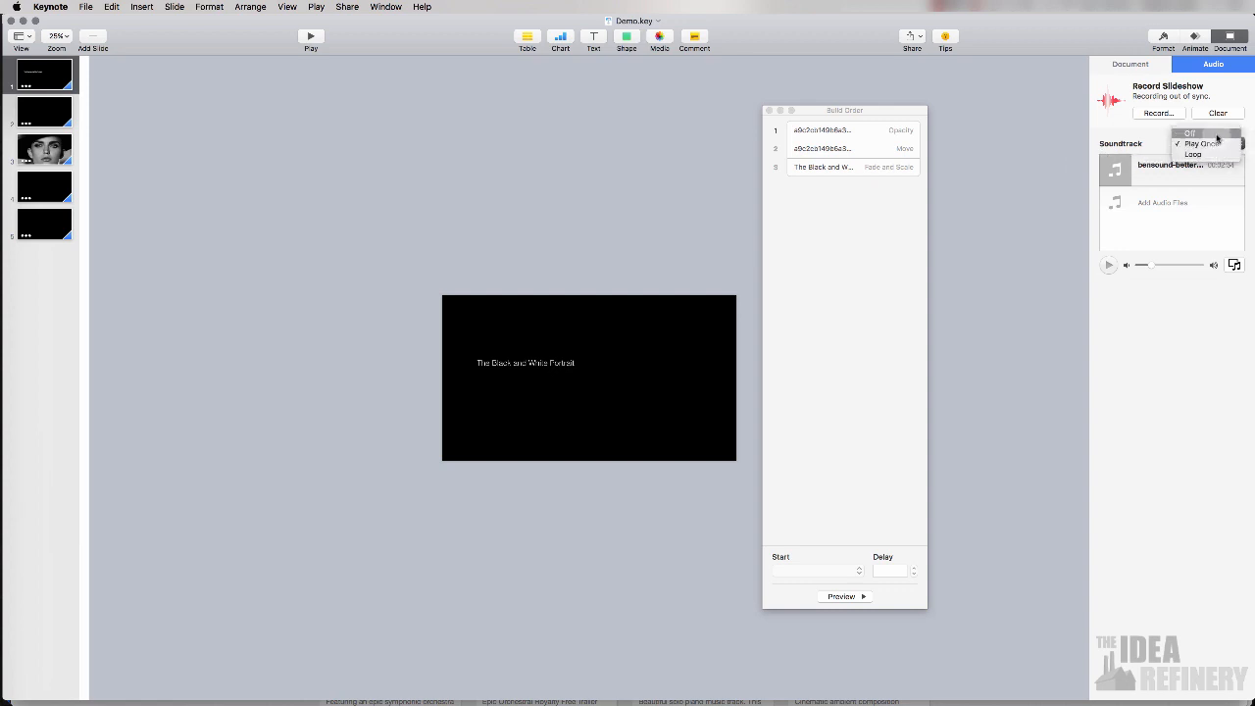
pyautogui.click(1211, 218)
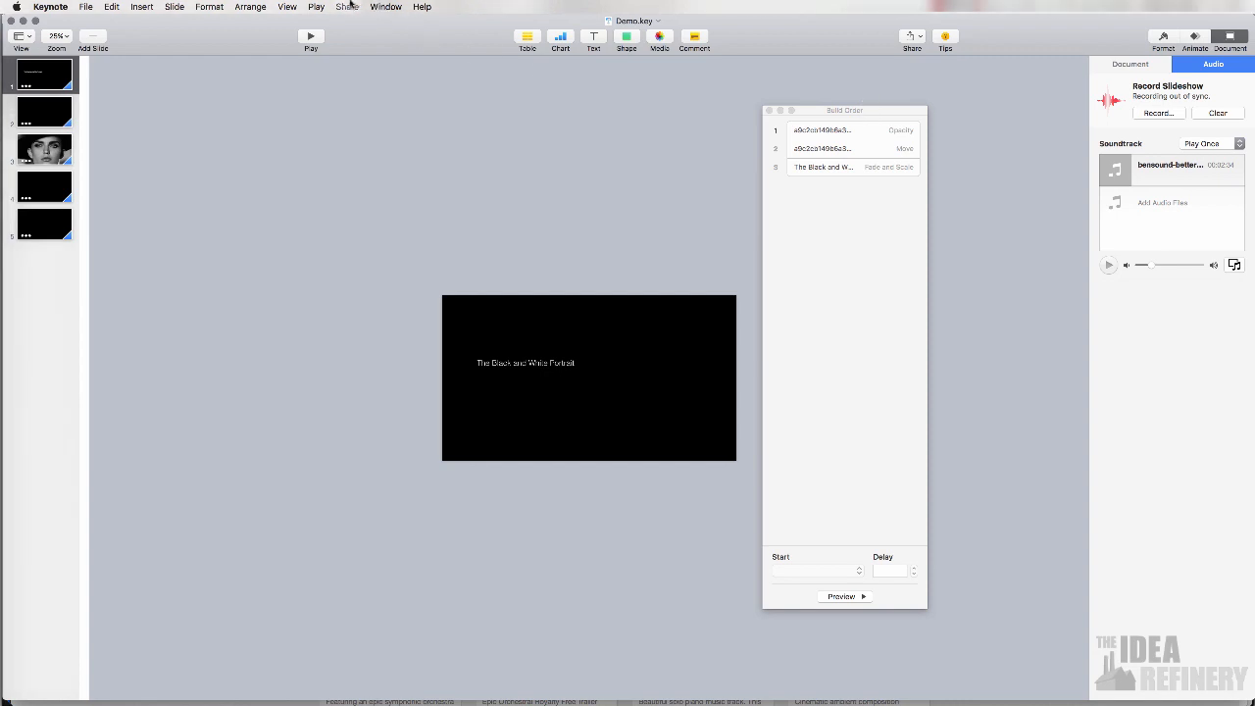
# Record the slideshow from slide 1 through slide 4, stop the recording and exit the presenter view.
pyautogui.click(317, 7)
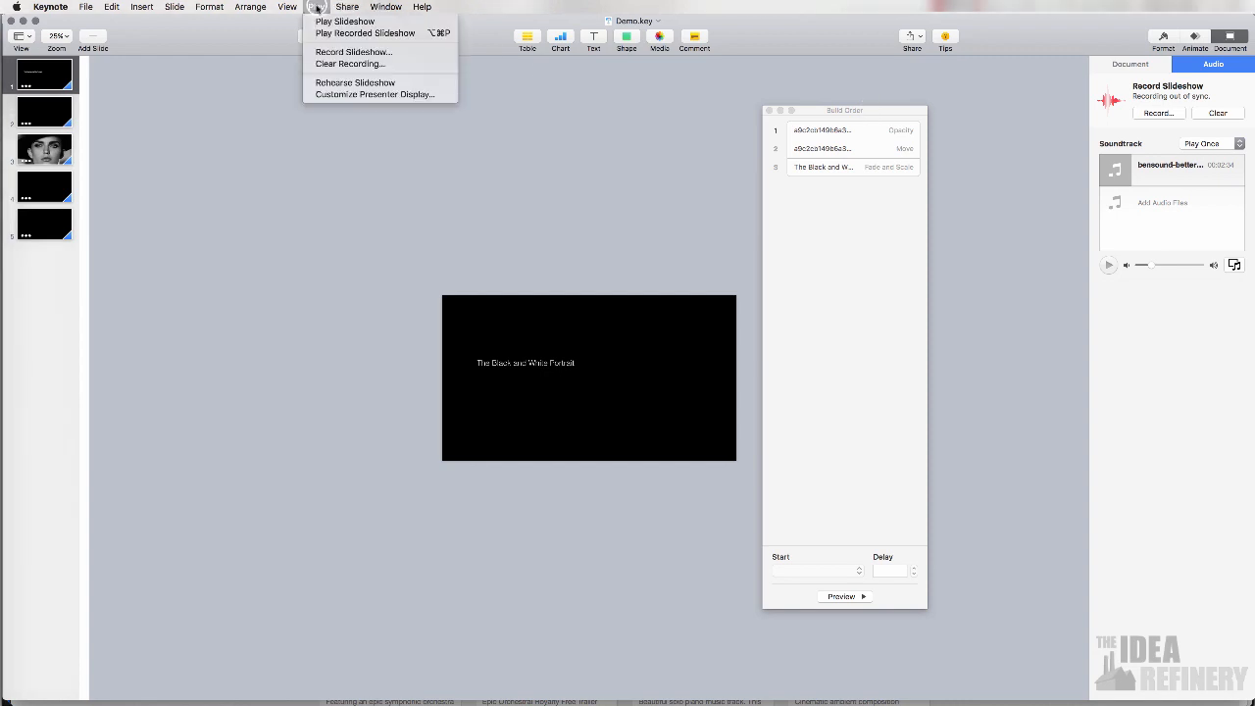
pyautogui.click(376, 57)
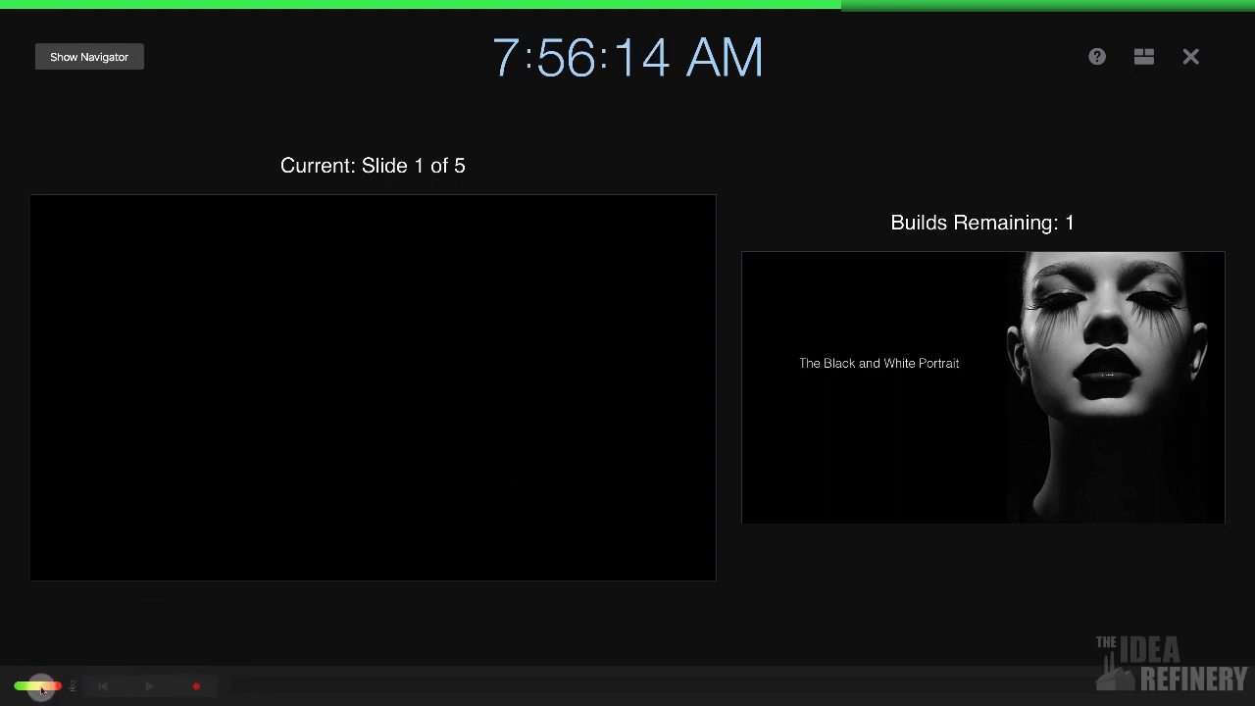
pyautogui.click(196, 689)
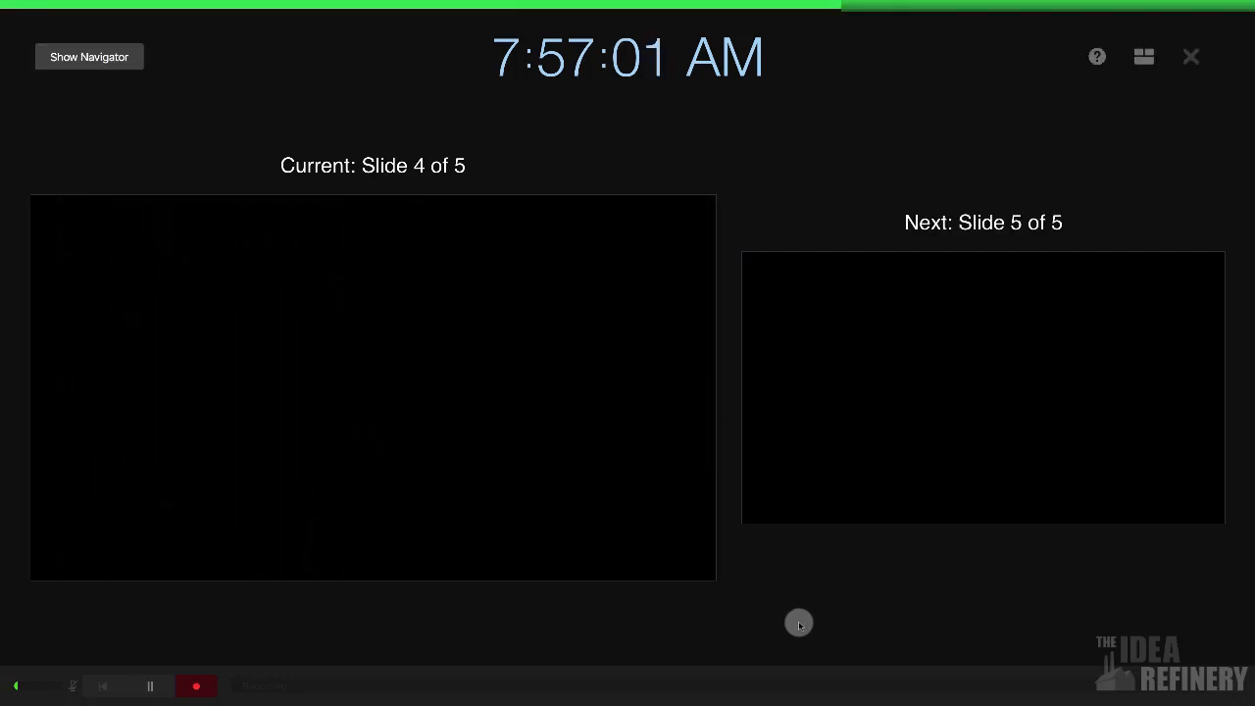
pyautogui.click(197, 688)
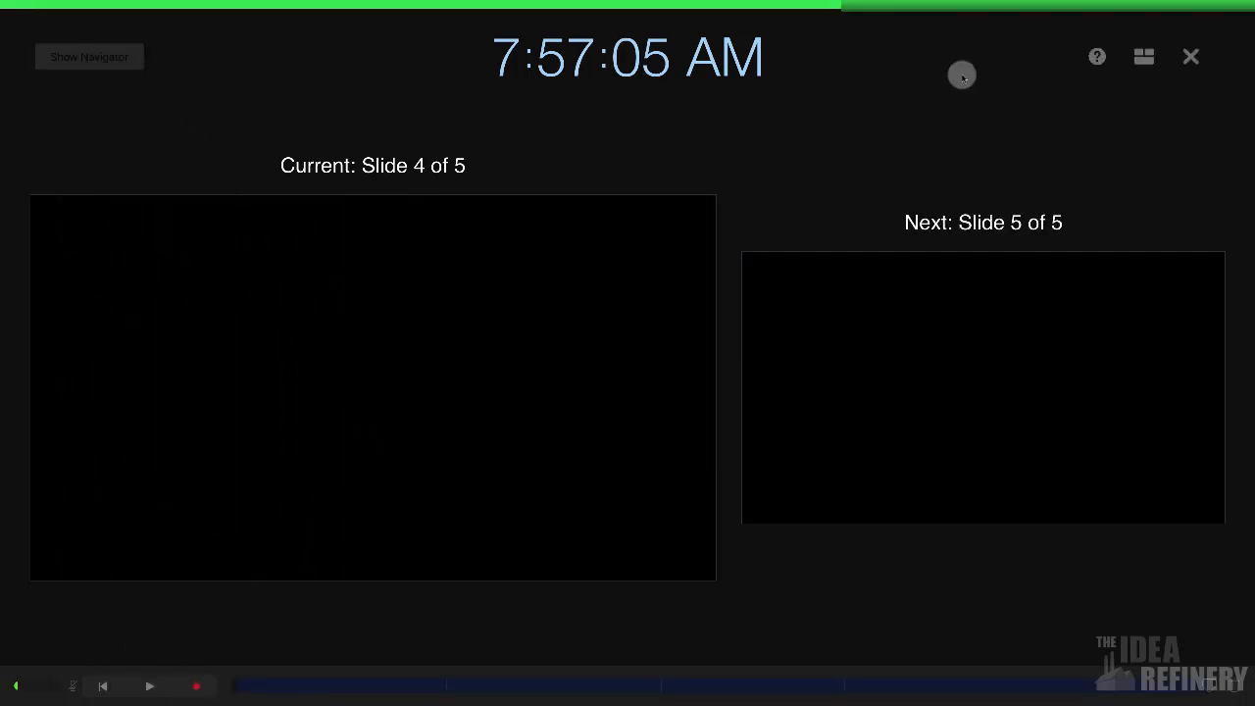
pyautogui.click(1191, 55)
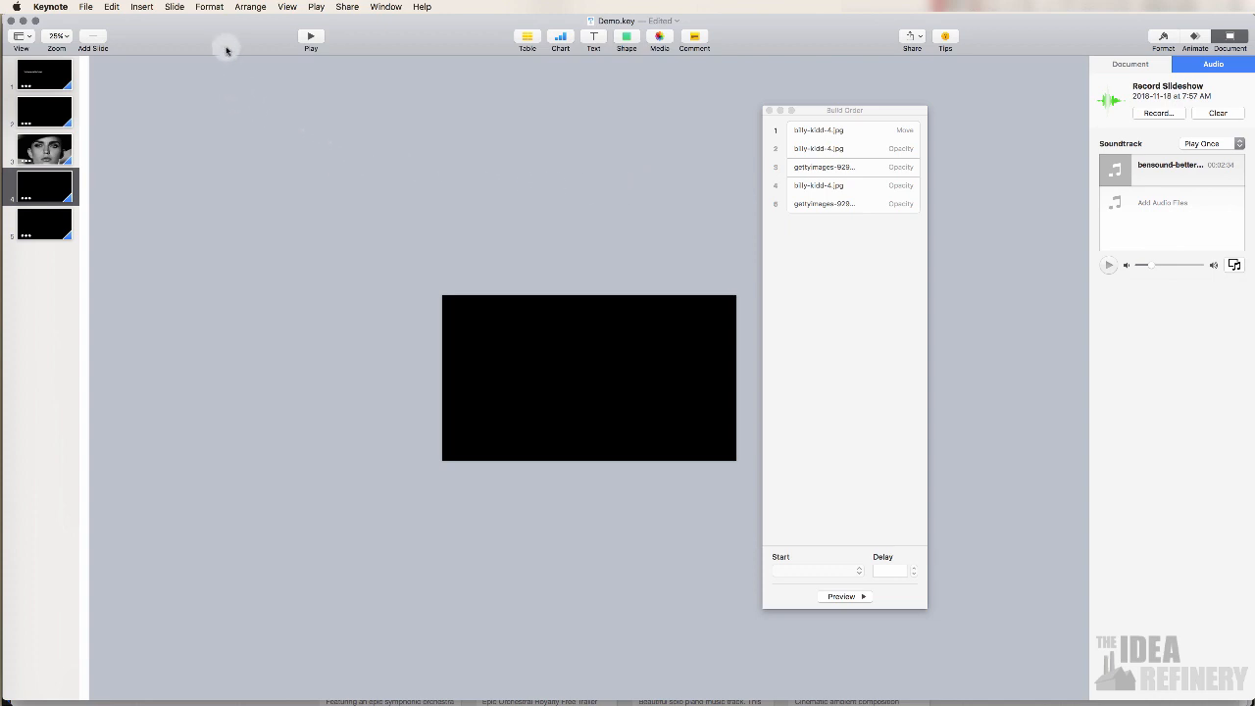
# Play back the recorded slideshow and return to slide 1 in the editor.
pyautogui.click(310, 36)
pyautogui.click(341, 89)
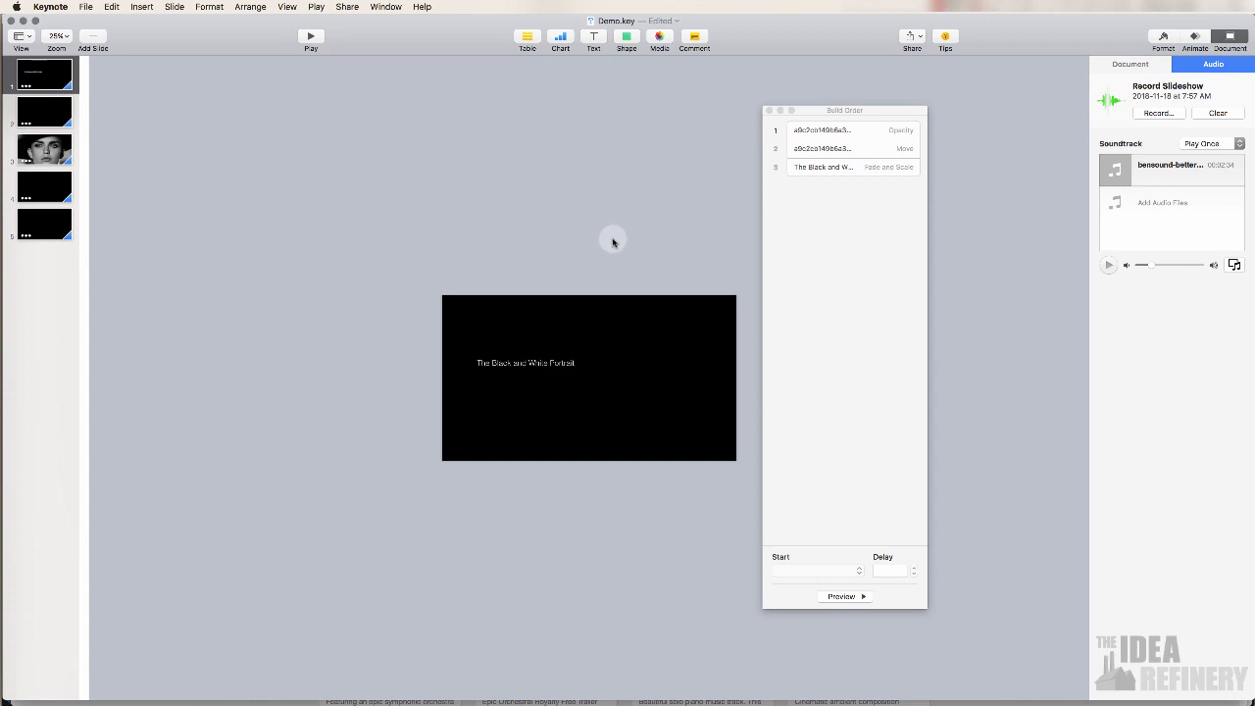
pyautogui.click(541, 364)
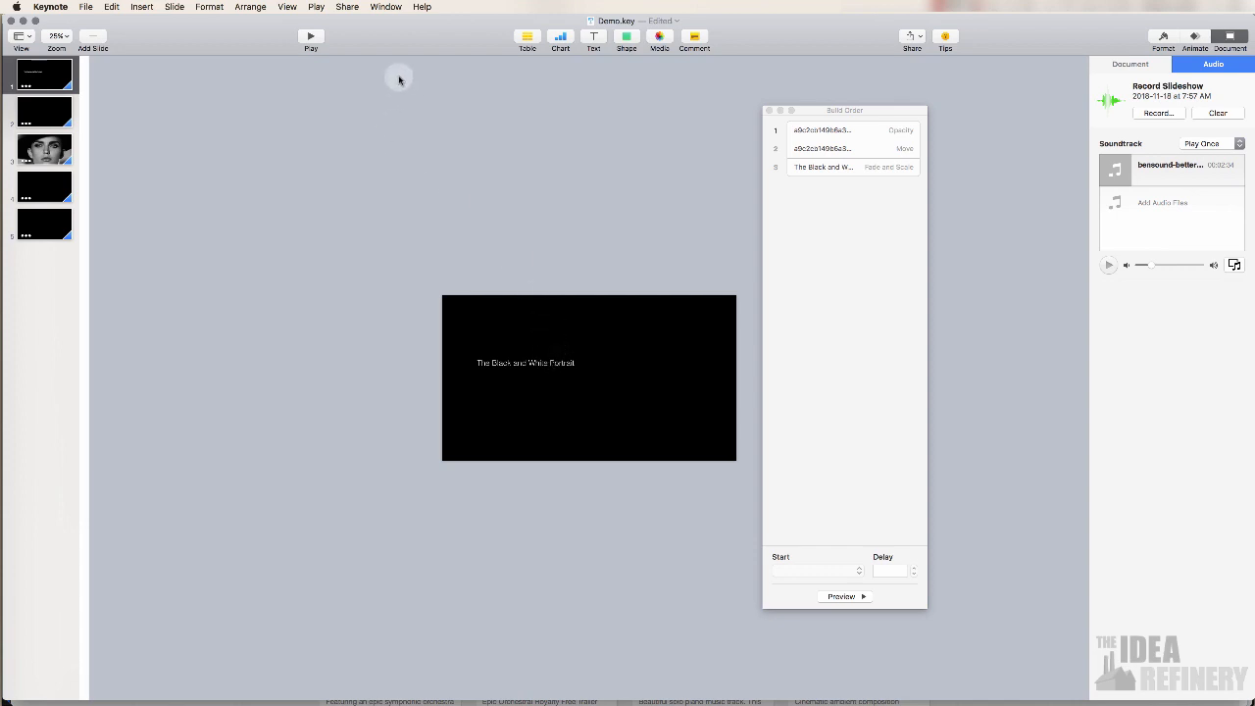
pyautogui.click(317, 7)
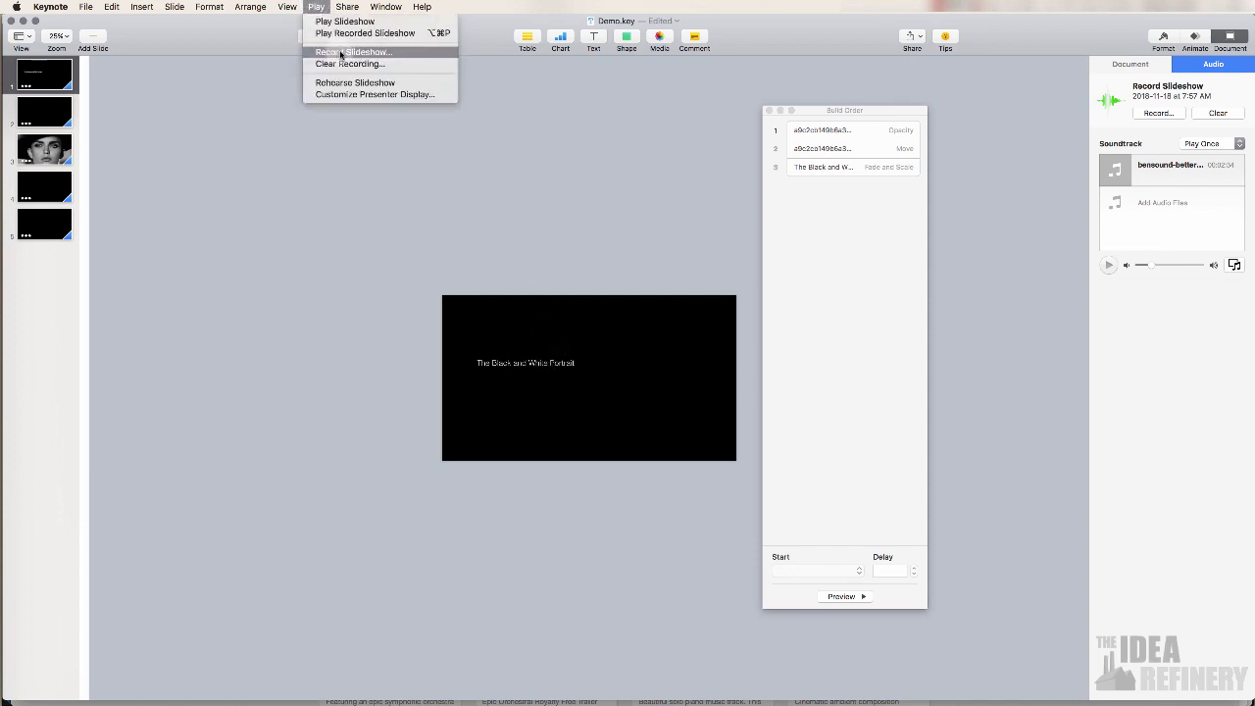
pyautogui.click(318, 6)
pyautogui.click(680, 218)
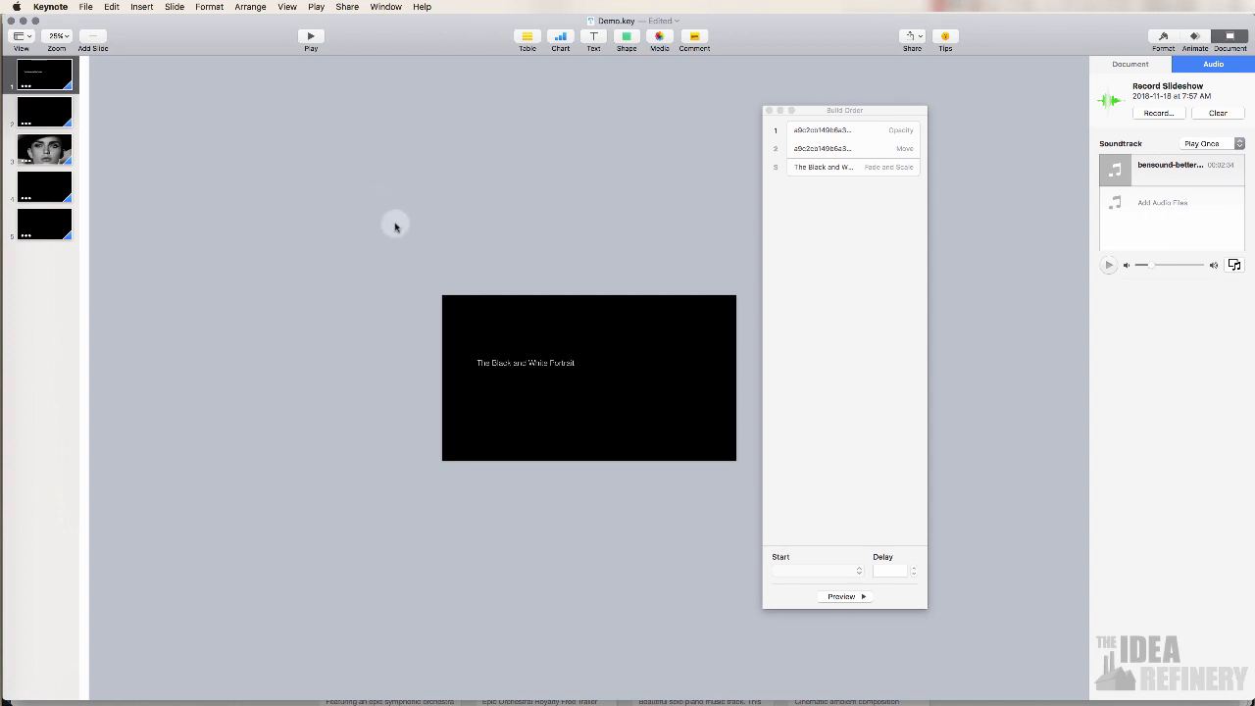
# Set up a QuickTime export of the presentation with Slideshow Recording playback and the 720p format.
pyautogui.click(85, 6)
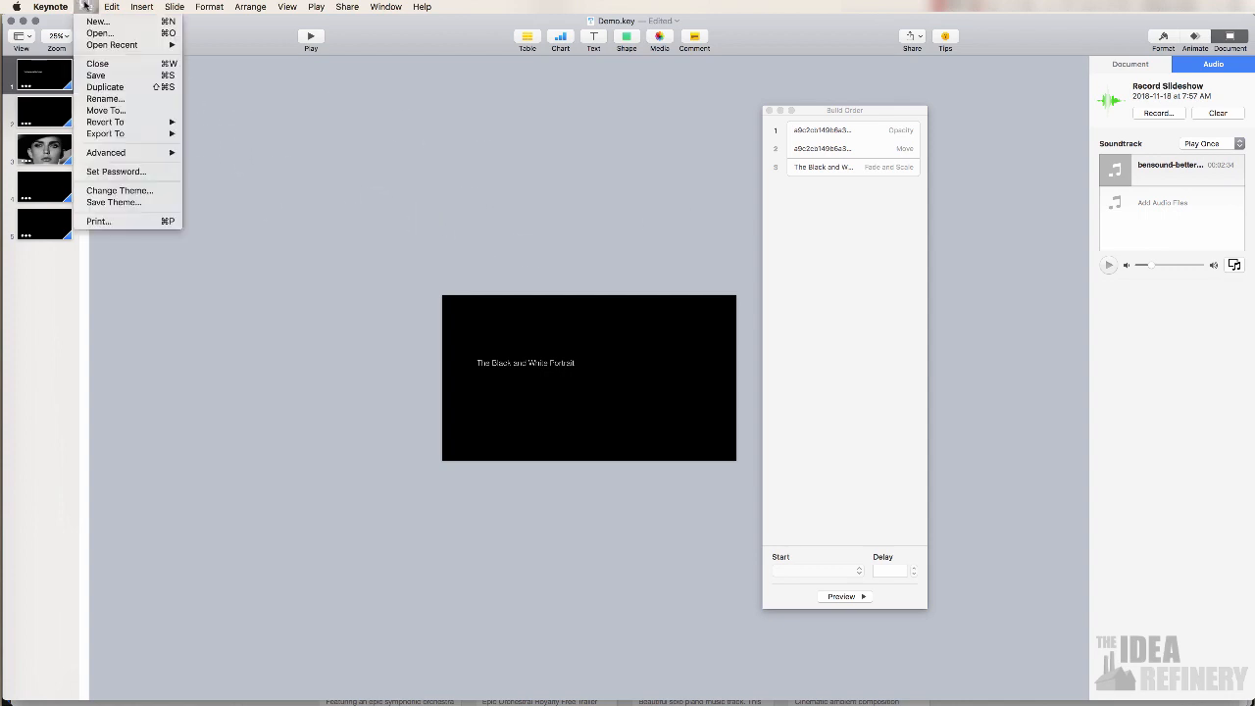
pyautogui.moveTo(95, 138)
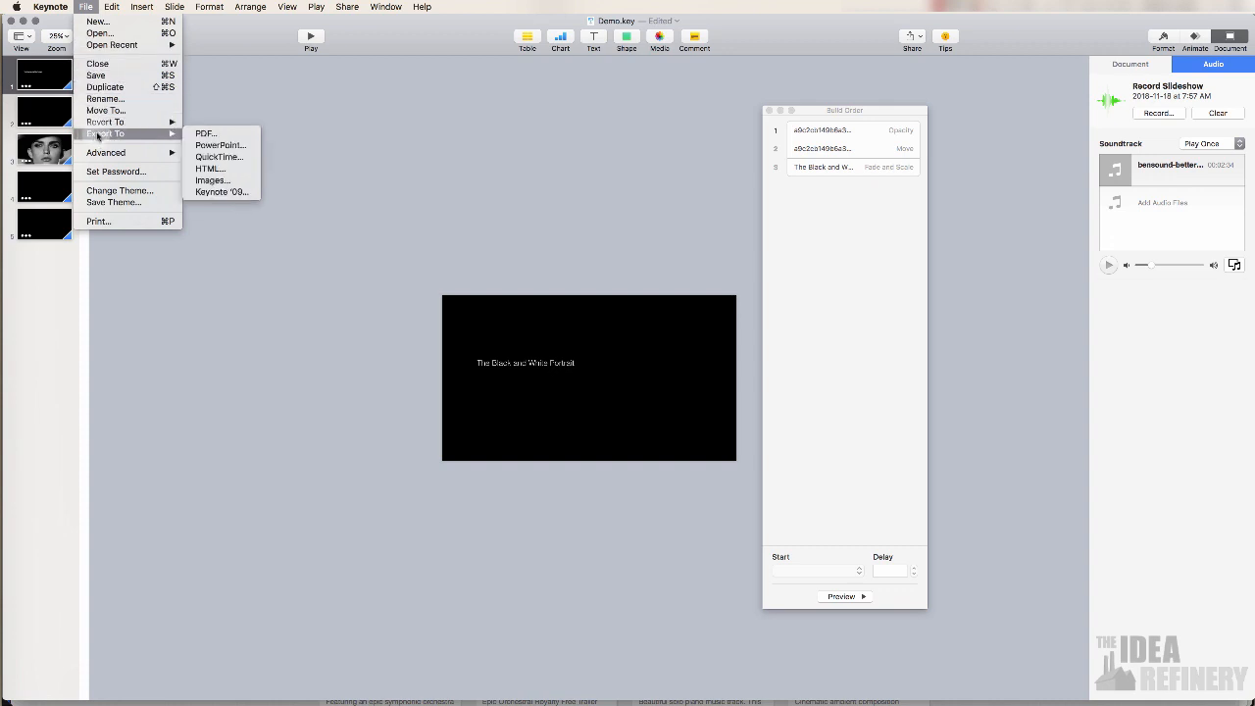
pyautogui.click(215, 157)
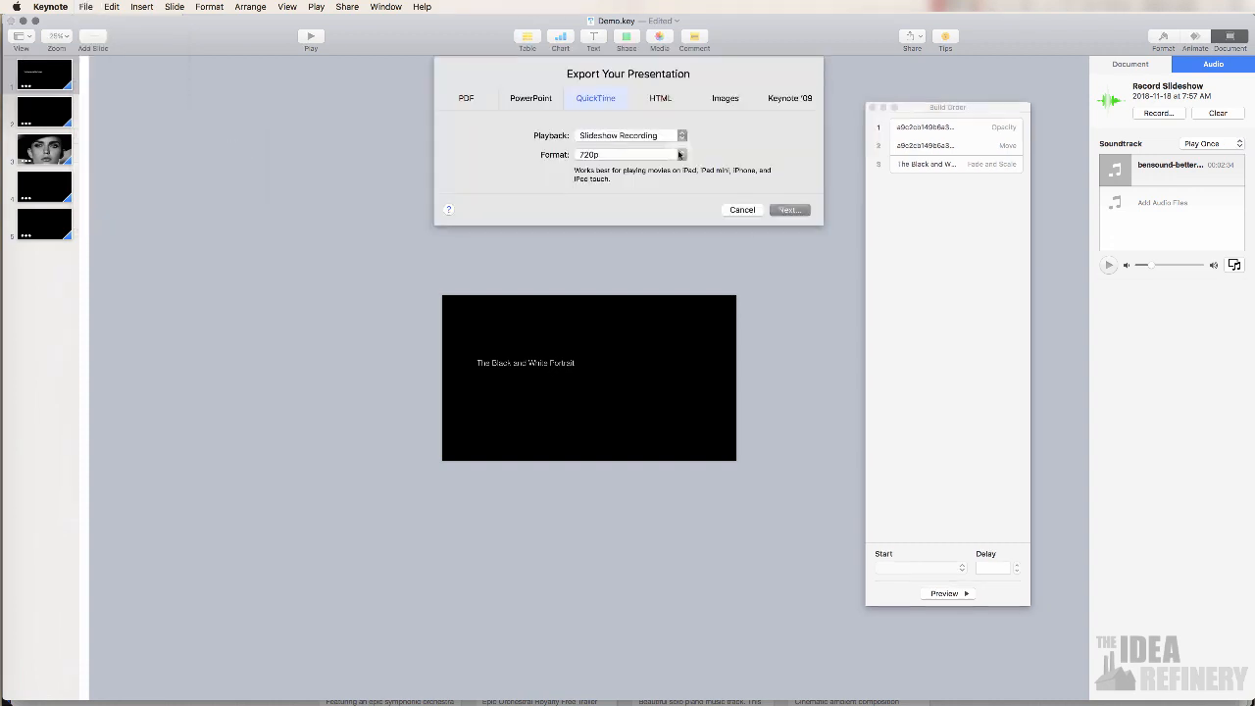
pyautogui.click(681, 154)
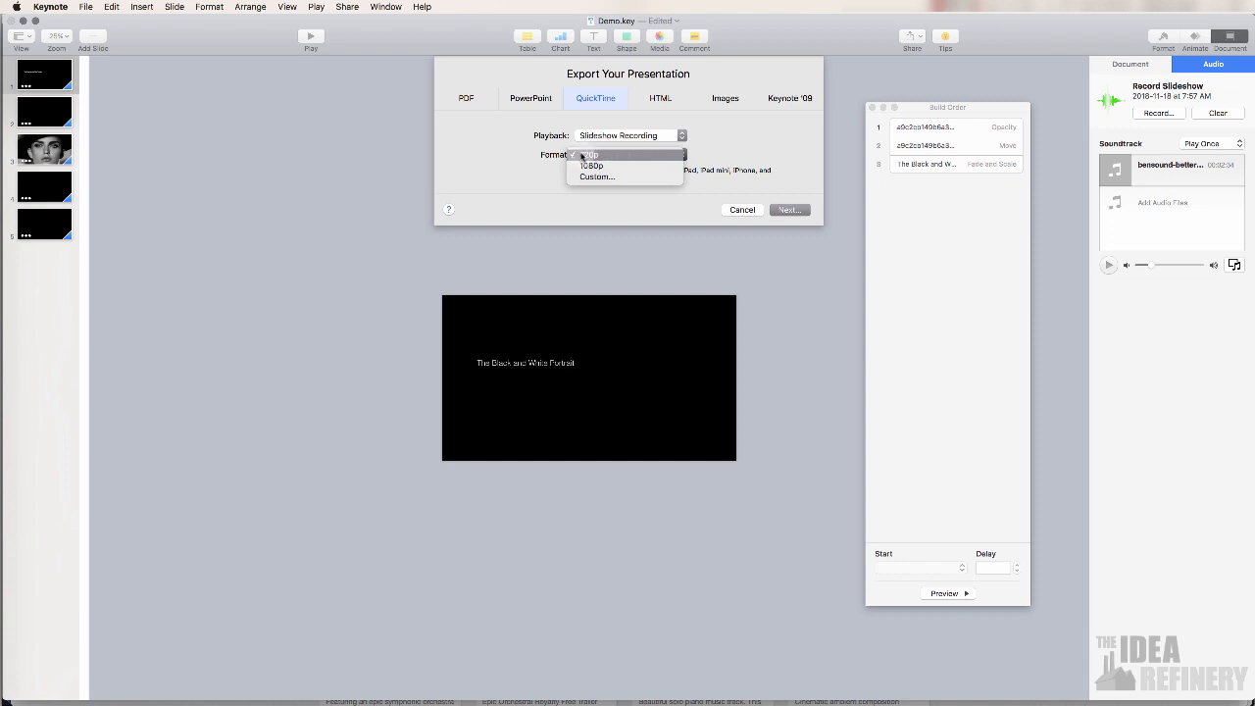
pyautogui.click(591, 156)
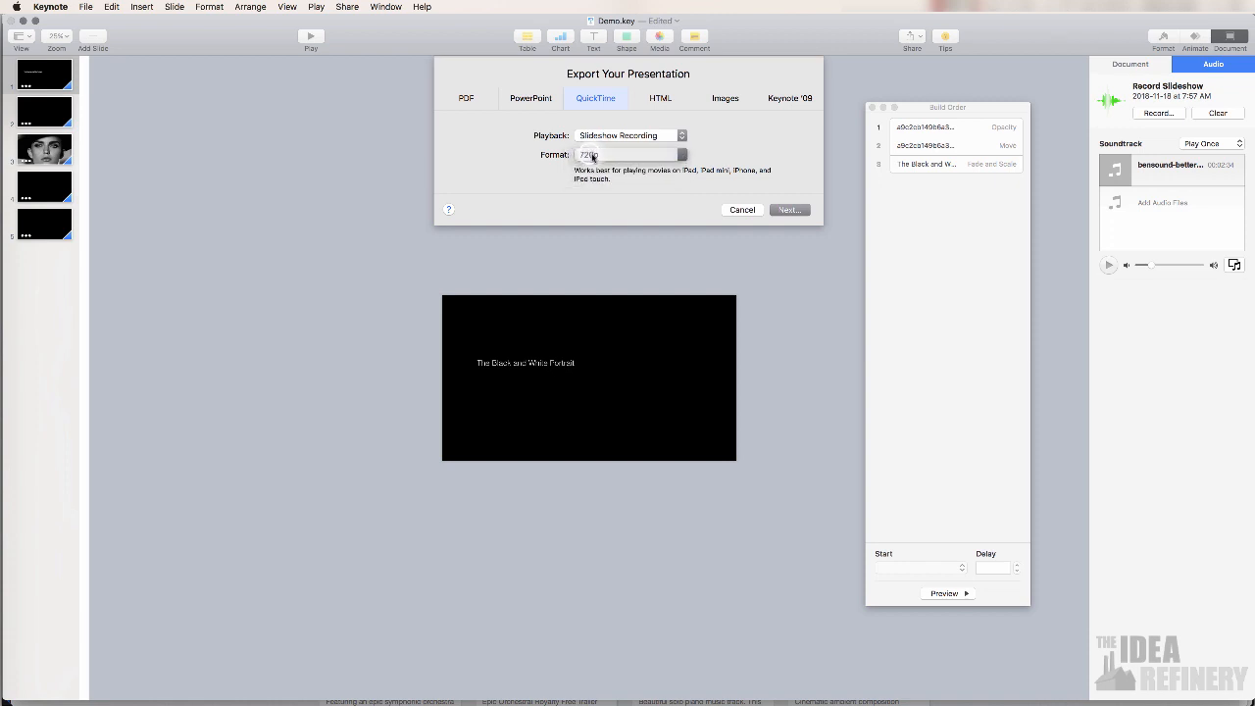
pyautogui.click(614, 156)
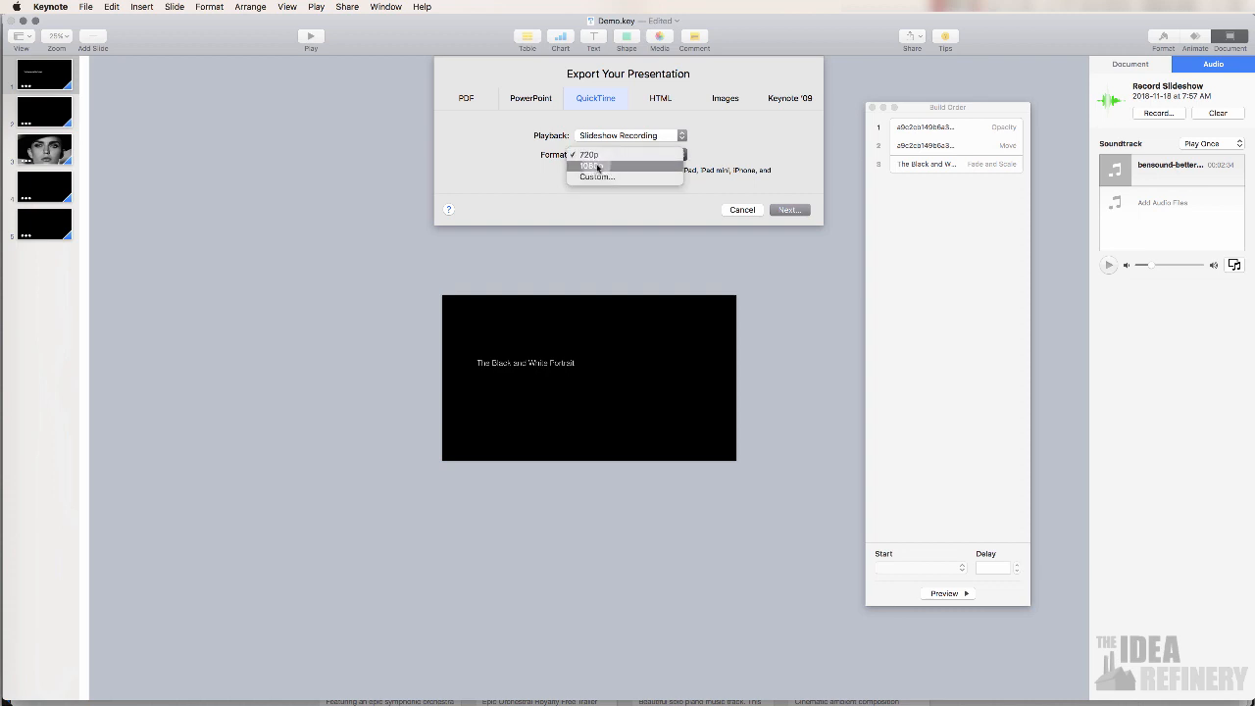
pyautogui.click(632, 136)
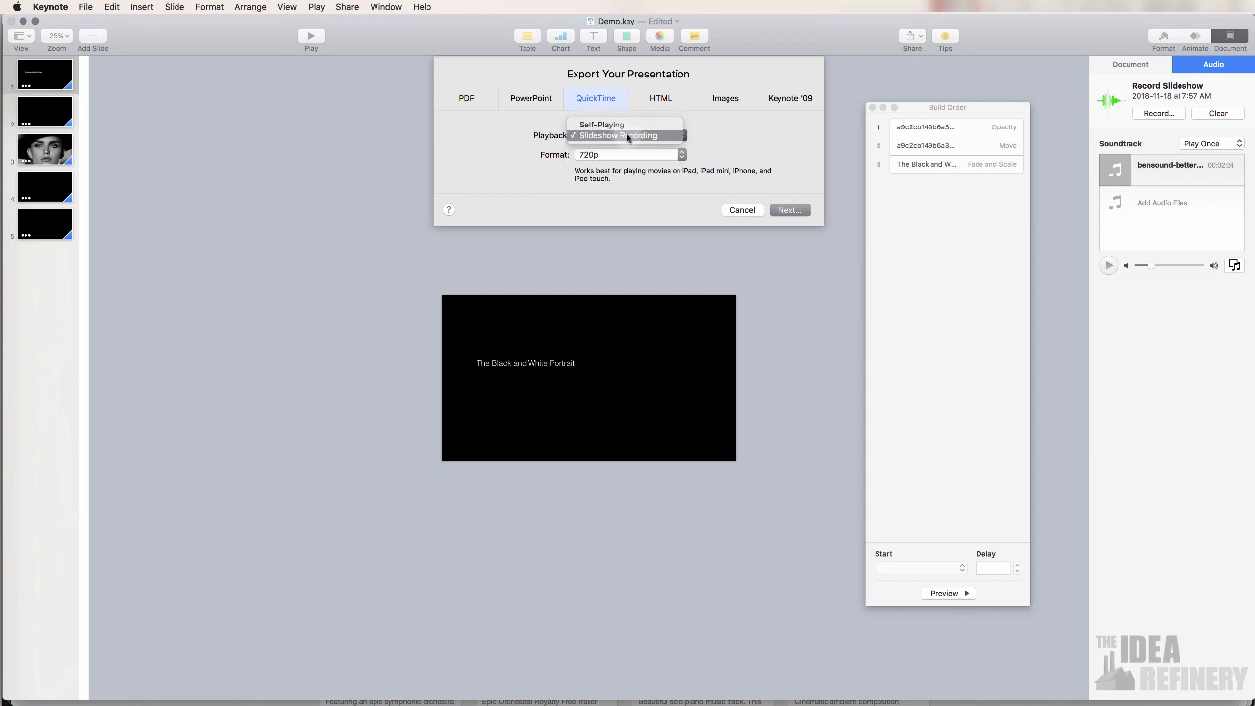
pyautogui.click(746, 136)
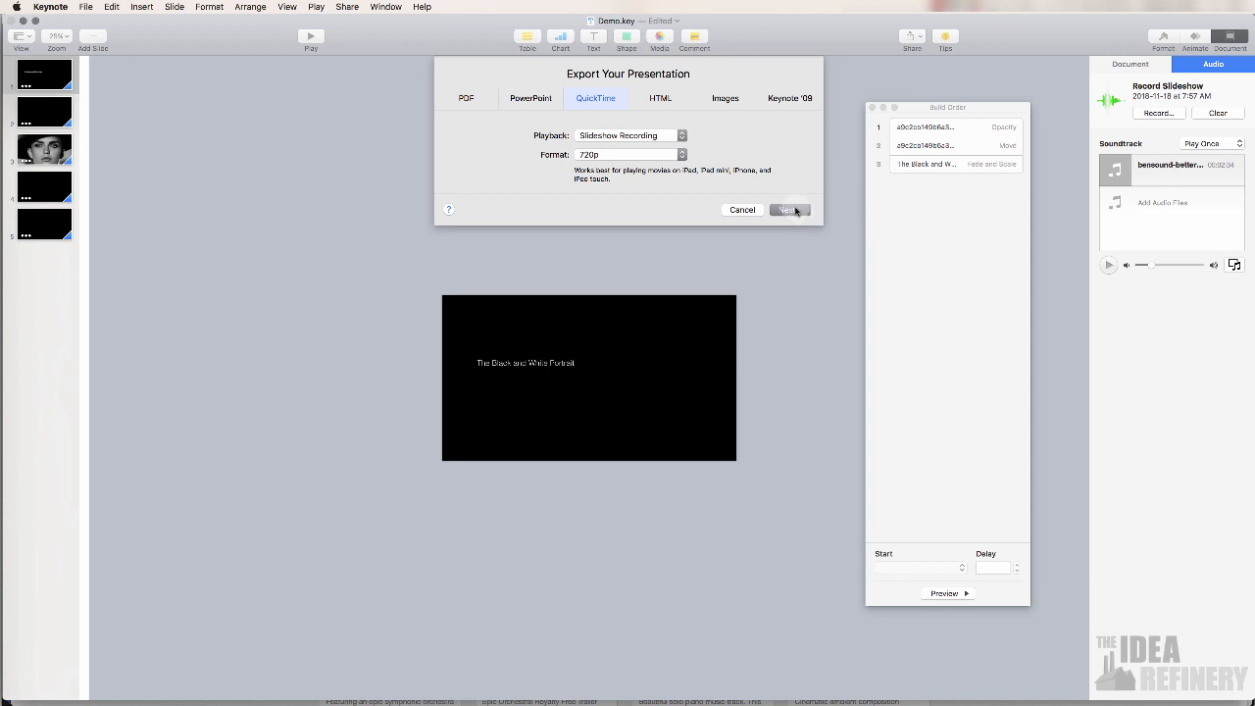
# Export the movie to the Keynote Demo folder under the name Demo 2.
pyautogui.click(791, 210)
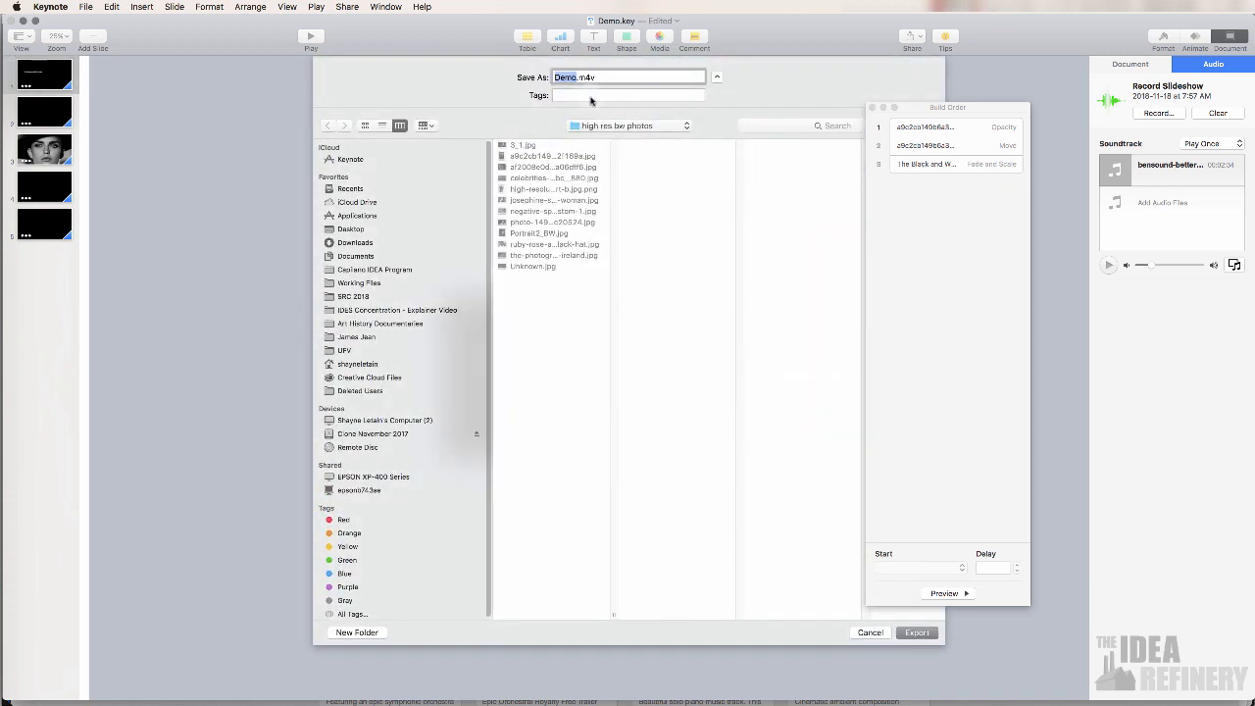
pyautogui.click(609, 125)
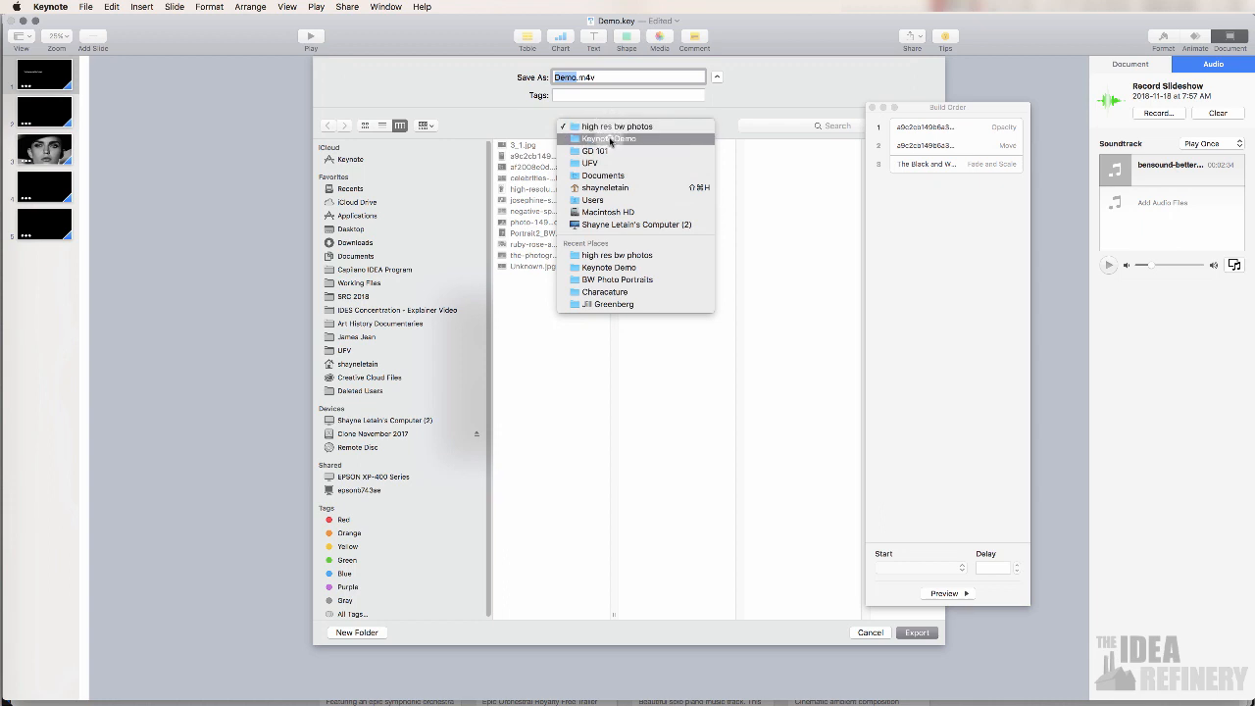
pyautogui.click(610, 138)
pyautogui.write('Demo 2')
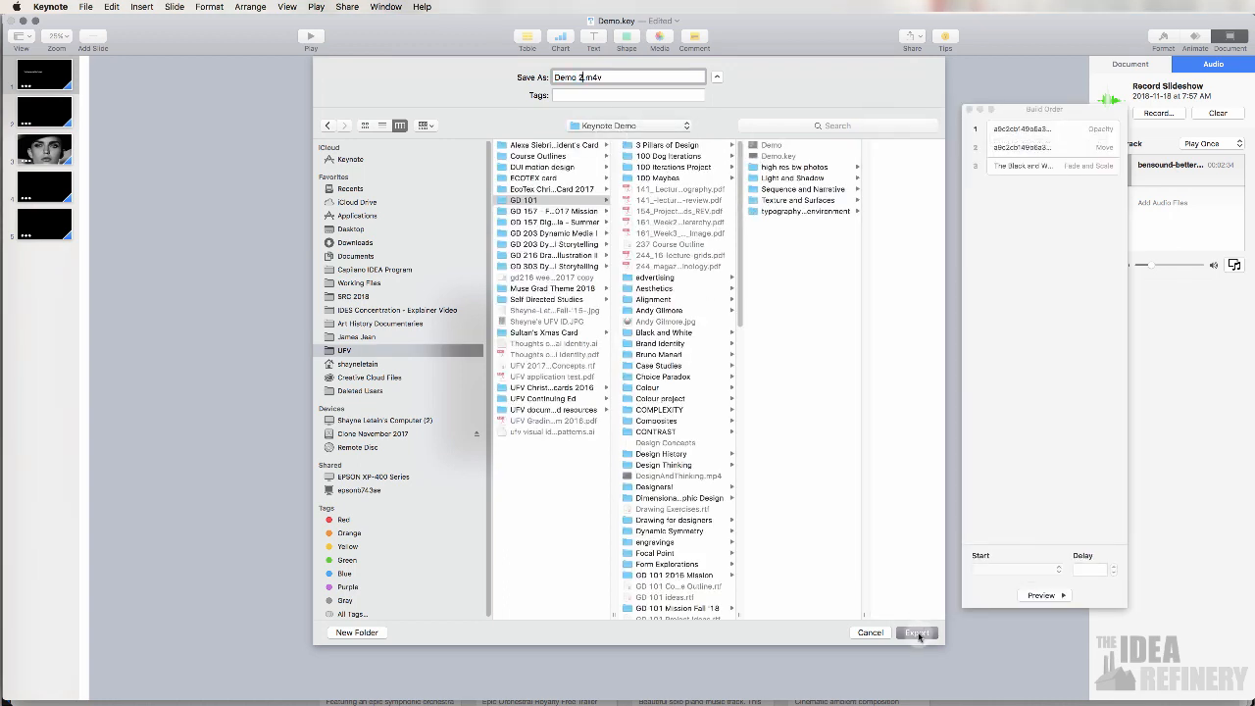
pyautogui.click(918, 632)
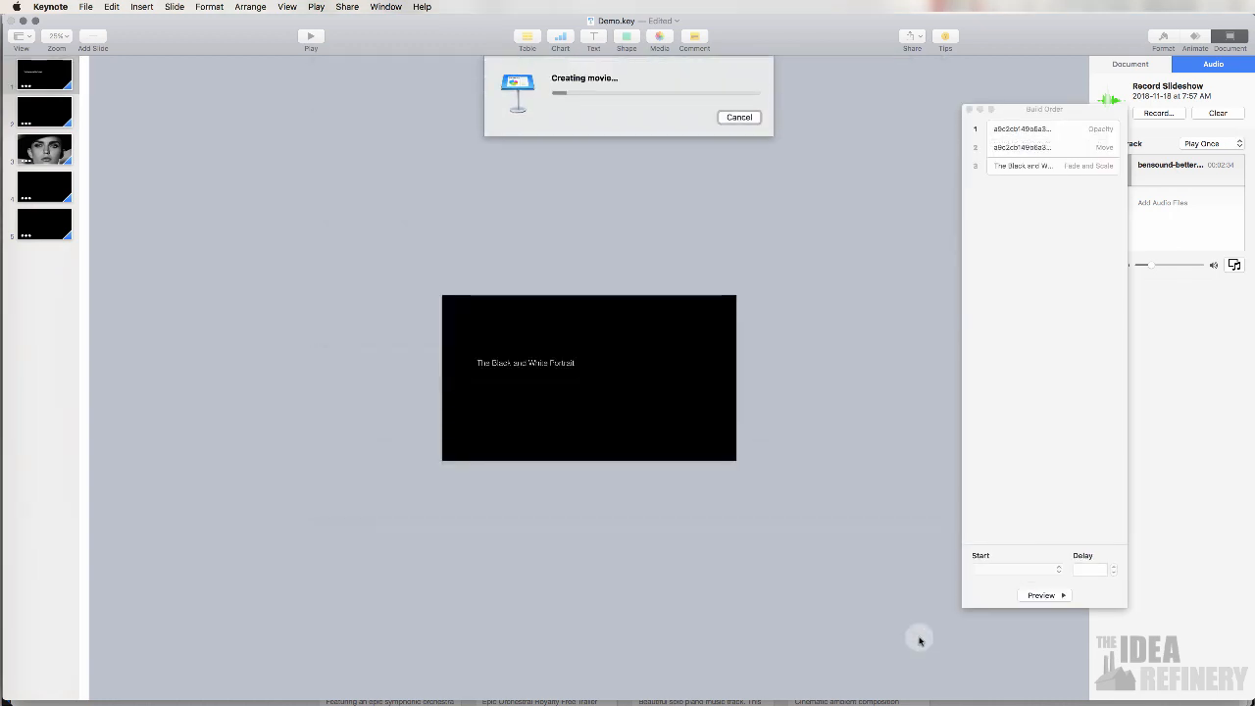
# Switch to Finder, play the exported Demo 2 movie in QuickTime Player and close it.
pyautogui.click(18, 387)
pyautogui.rightClick(212, 98)
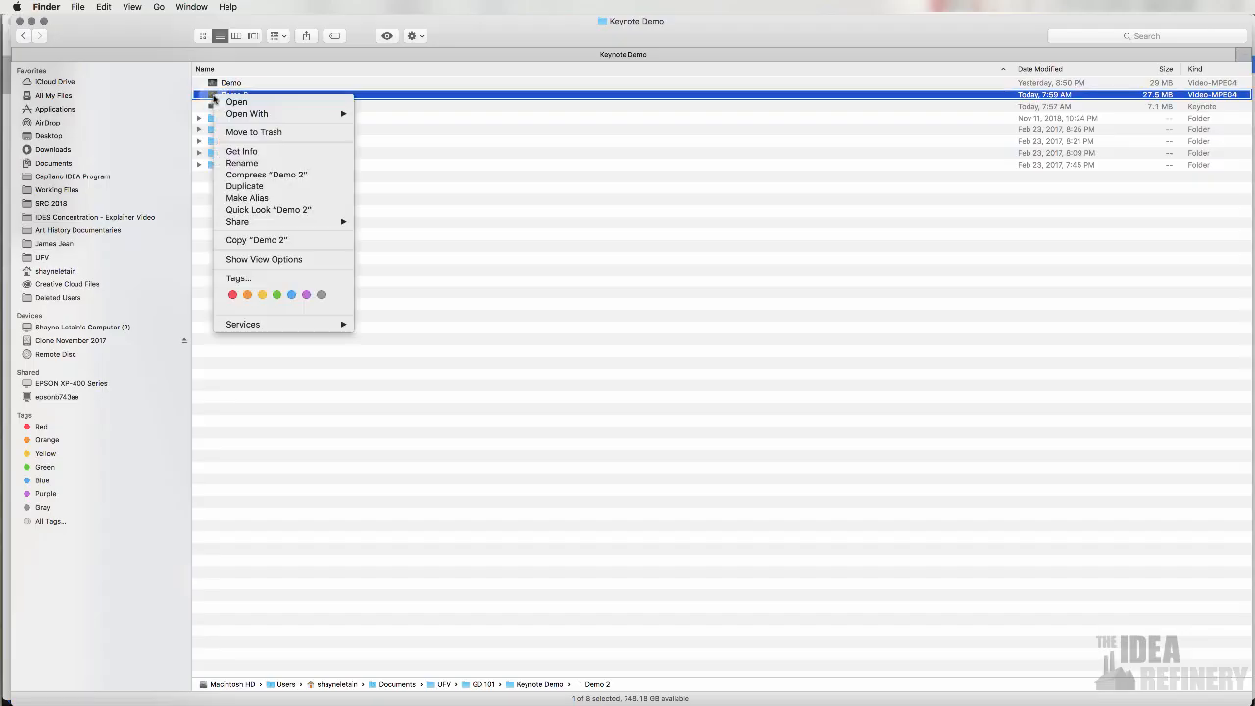
pyautogui.moveTo(294, 113)
pyautogui.click(411, 134)
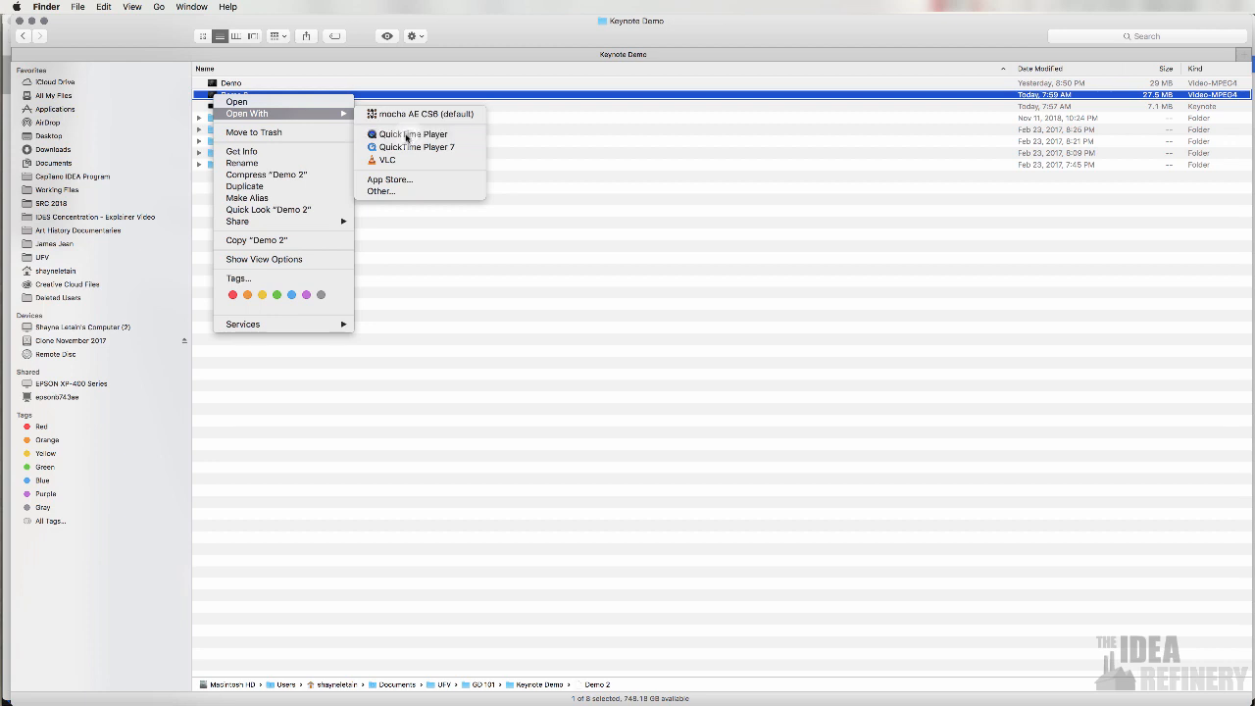
pyautogui.click(450, 426)
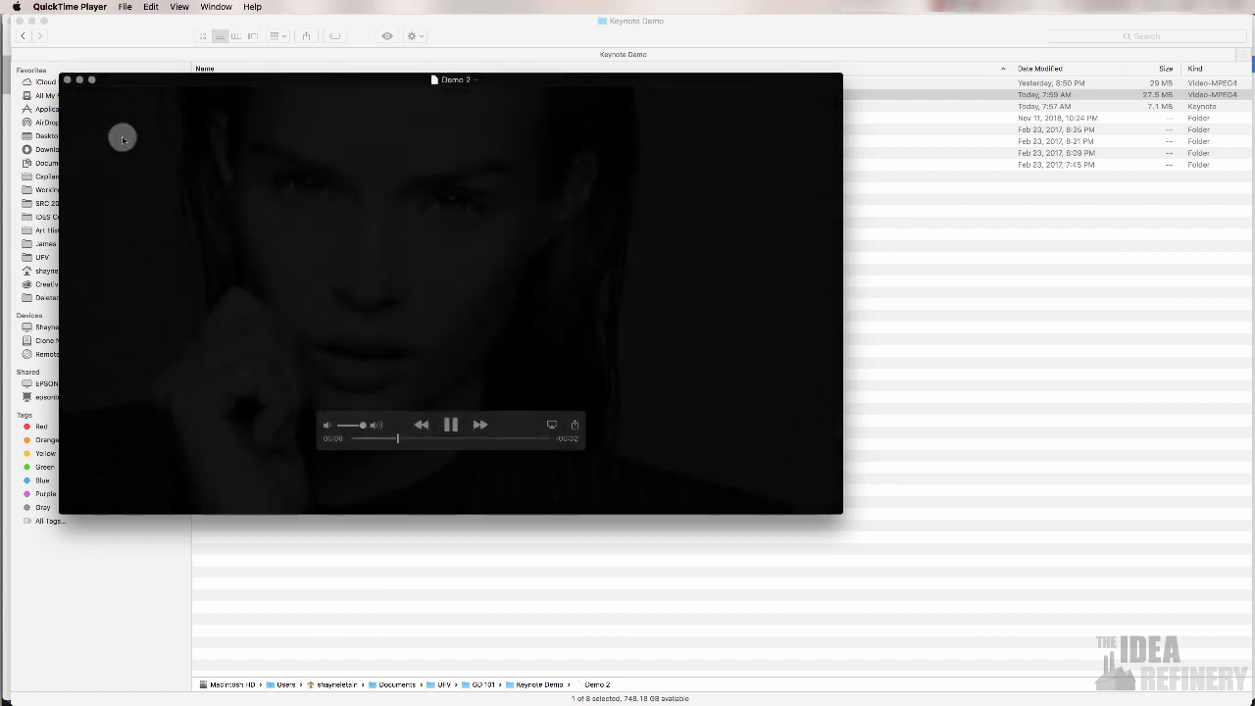
pyautogui.click(67, 79)
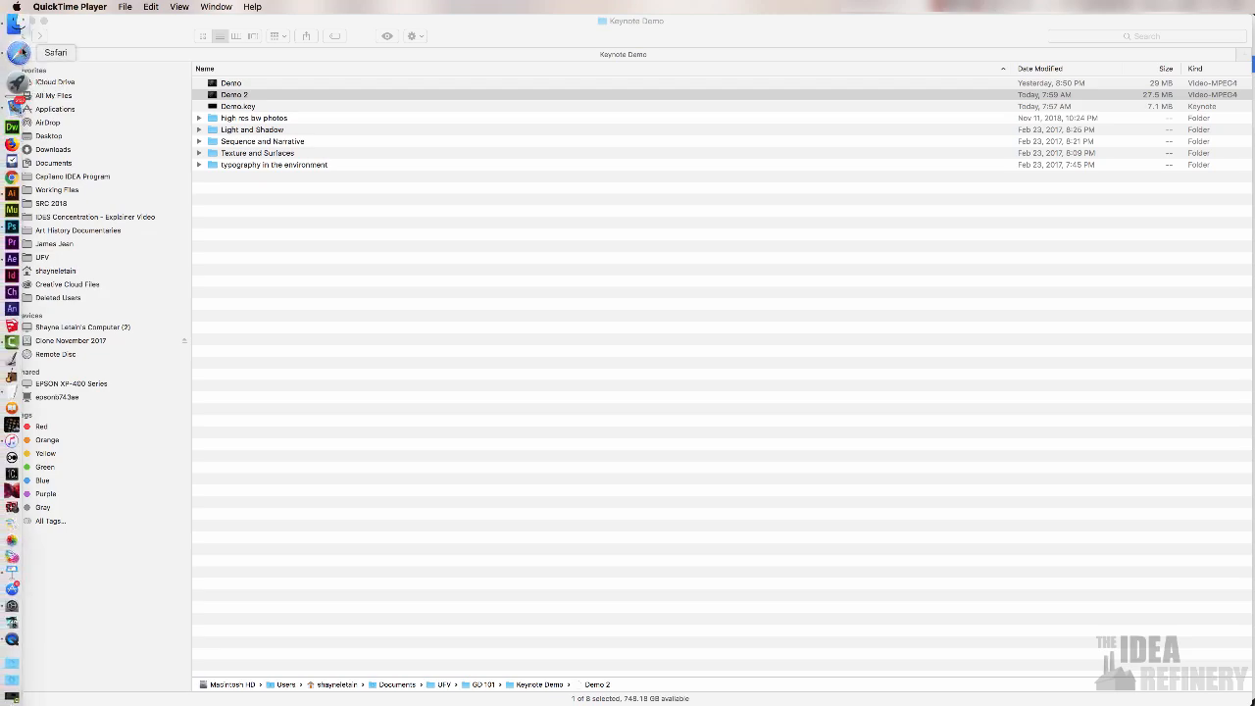
# Switch to Safari and upload the Demo 2 movie from the Keynote Demo folder to YouTube.
pyautogui.click(20, 51)
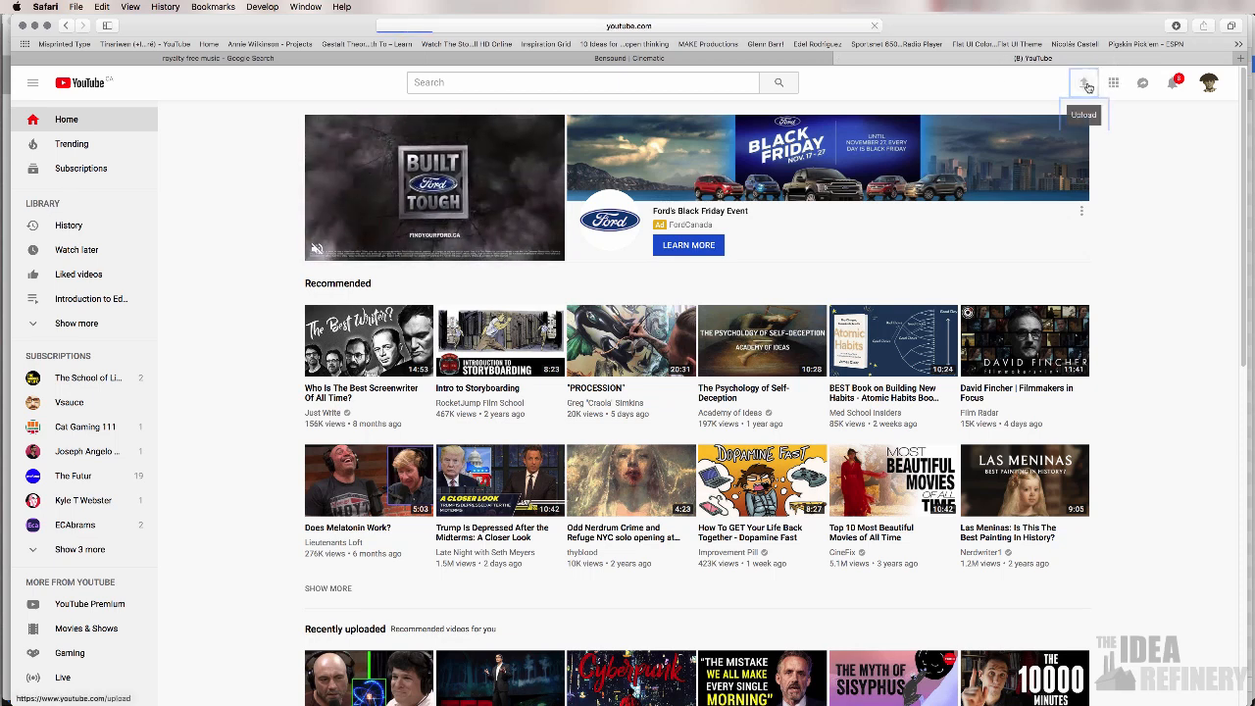
pyautogui.click(1084, 84)
pyautogui.click(554, 187)
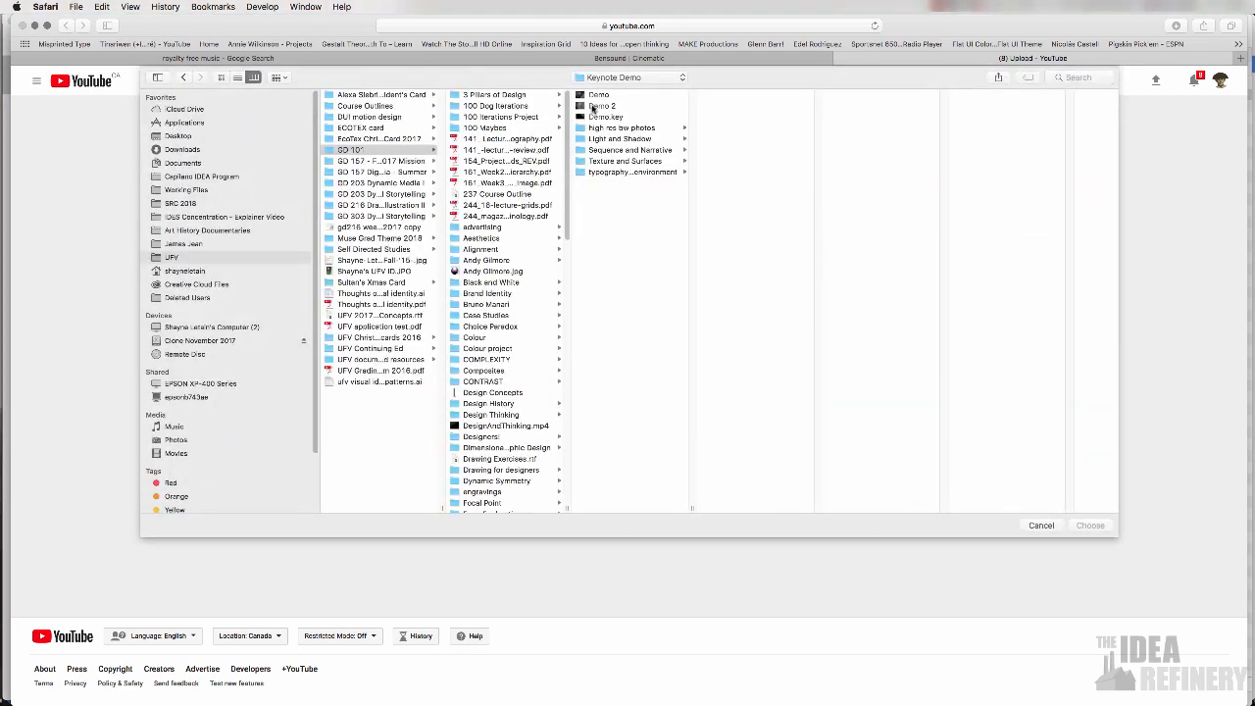
pyautogui.click(596, 105)
pyautogui.click(1090, 525)
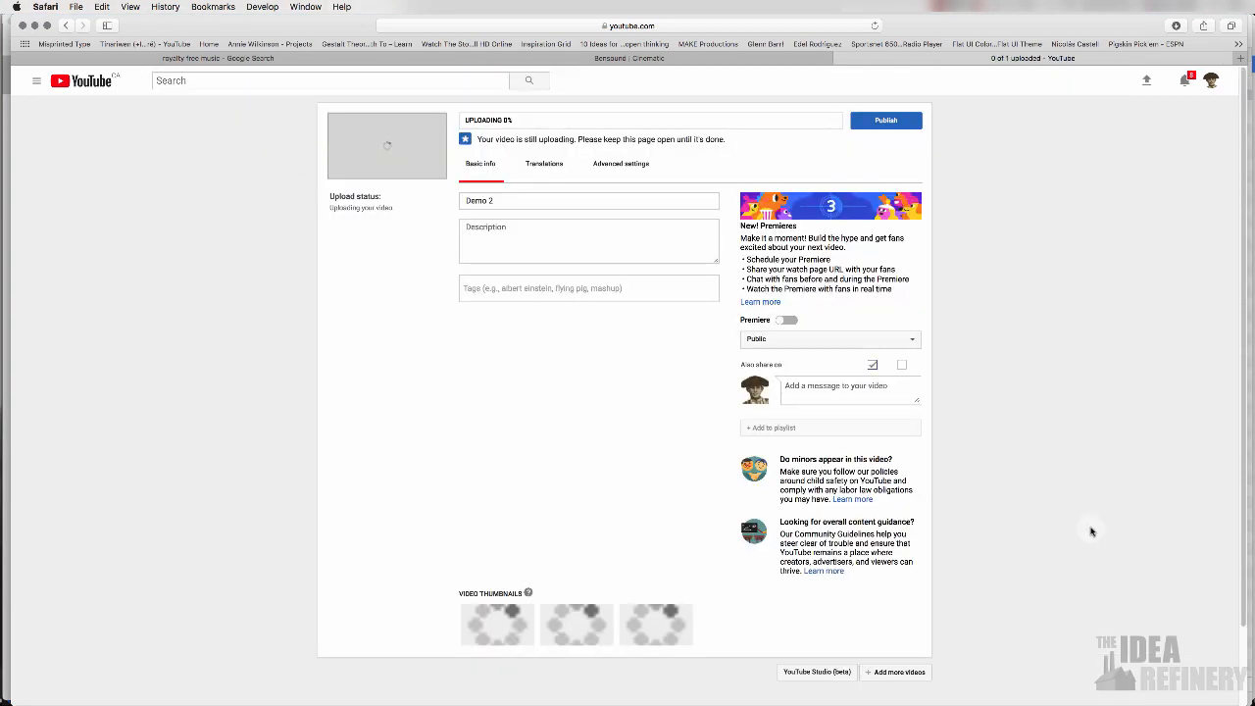